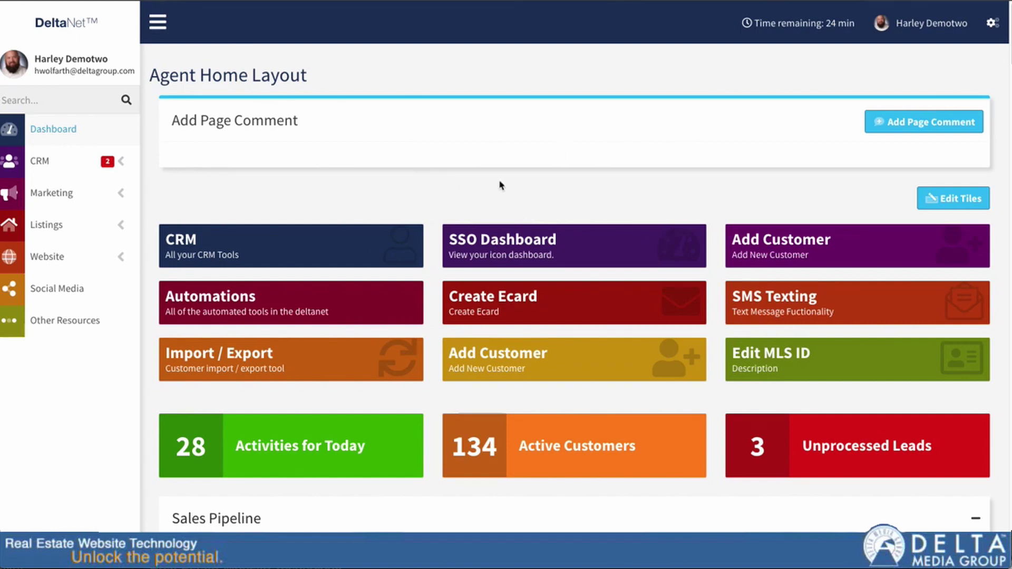
Step: Open the page for managing own listings and look over the active listings
{"action": "left_click", "coordinate": [121, 231]}
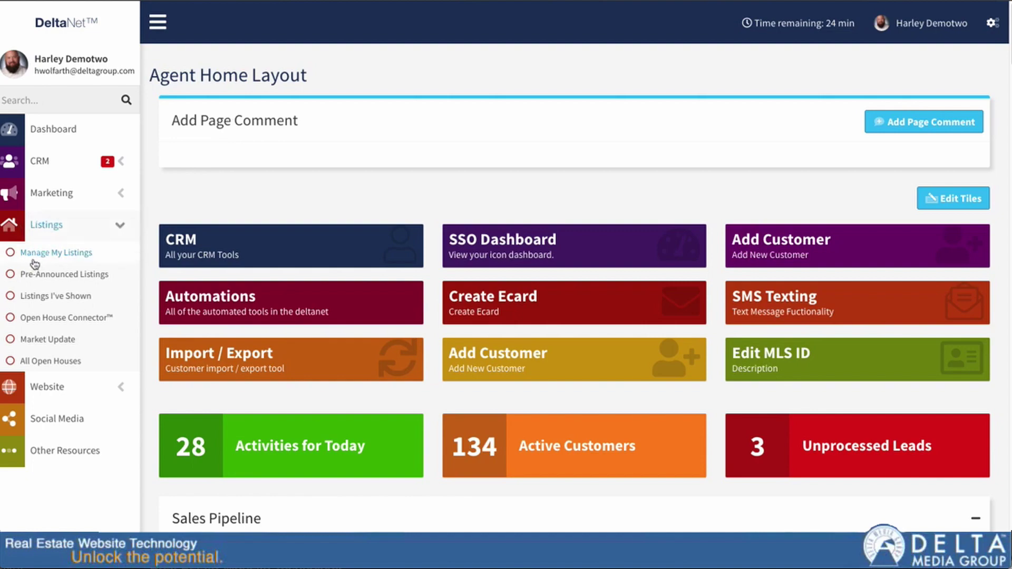
{"action": "left_click", "coordinate": [55, 255]}
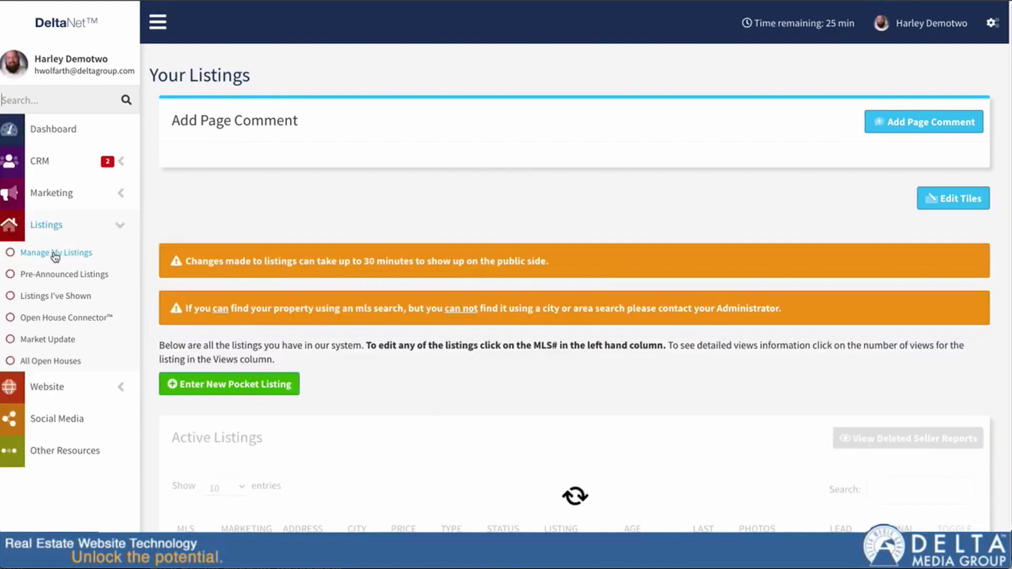
{"action": "scroll", "coordinate": [283, 481], "scroll_direction": "down", "scroll_amount": 3}
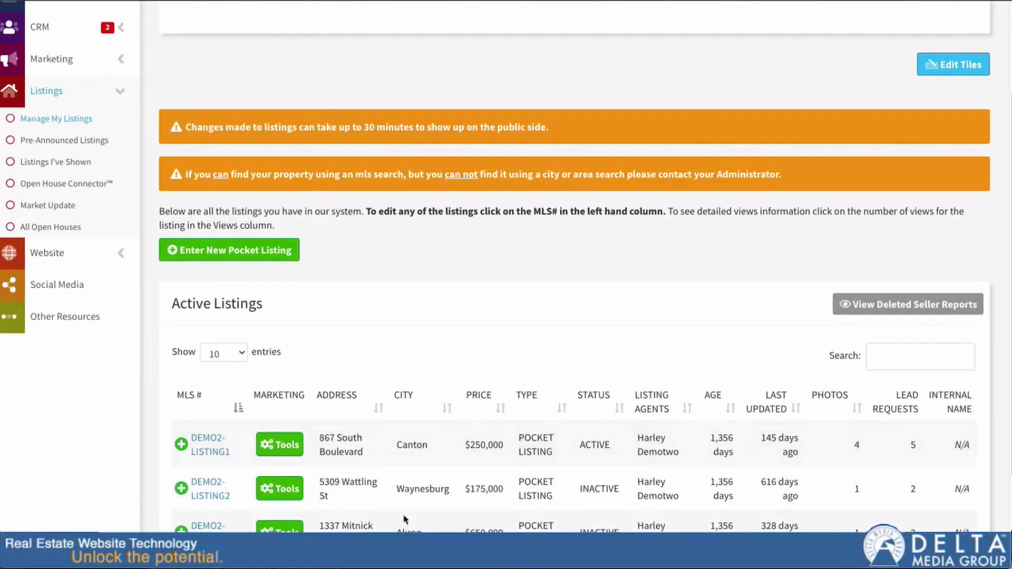
{"action": "scroll", "coordinate": [343, 490], "scroll_direction": "down", "scroll_amount": 1}
{"action": "scroll", "coordinate": [421, 514], "scroll_direction": "up", "scroll_amount": 3}
{"action": "scroll", "coordinate": [422, 514], "scroll_direction": "up", "scroll_amount": 1}
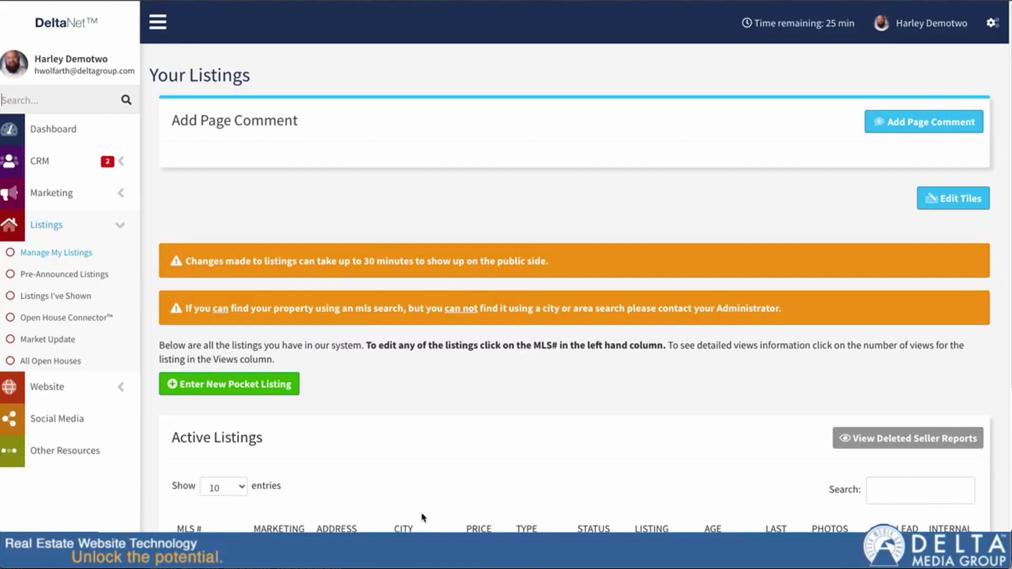
Step: Search the whole system for the $200,000 Canton listing by the start of its street address, and dismiss the search
{"action": "left_click", "coordinate": [2, 99]}
{"action": "scroll", "coordinate": [58, 106], "scroll_direction": "down", "scroll_amount": 4}
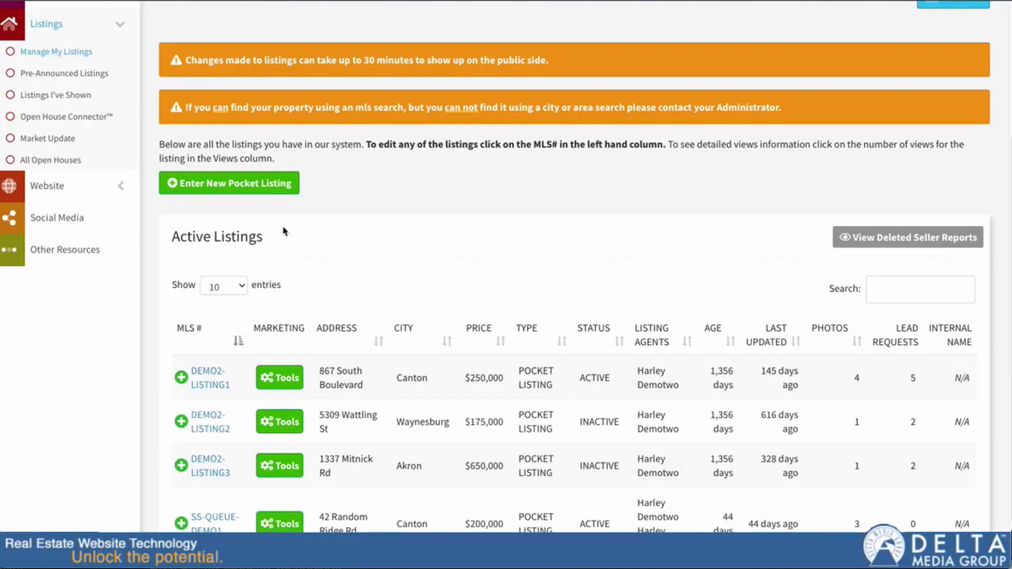
{"action": "scroll", "coordinate": [350, 513], "scroll_direction": "up", "scroll_amount": 4}
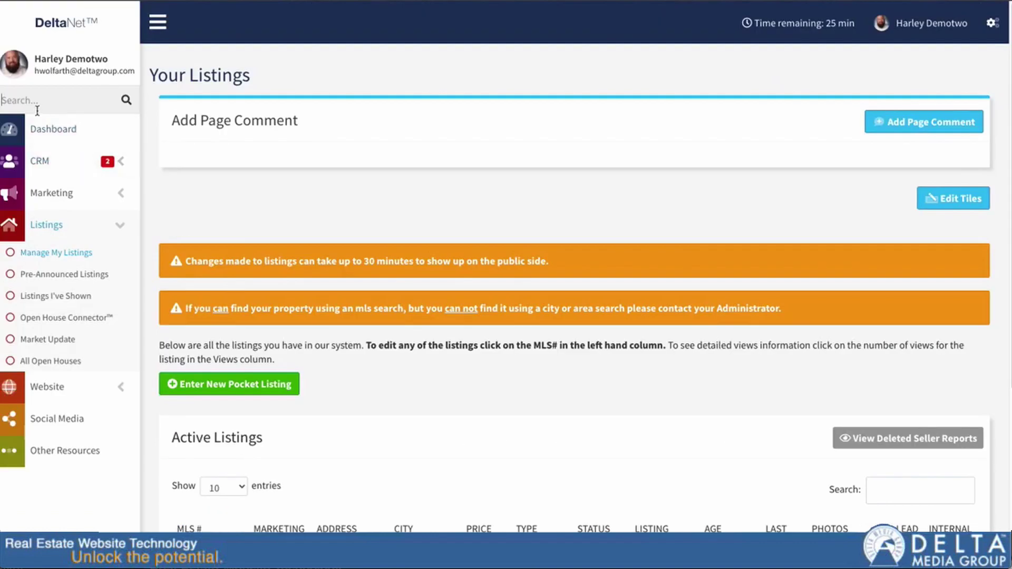
{"action": "type", "text": "42 random"}
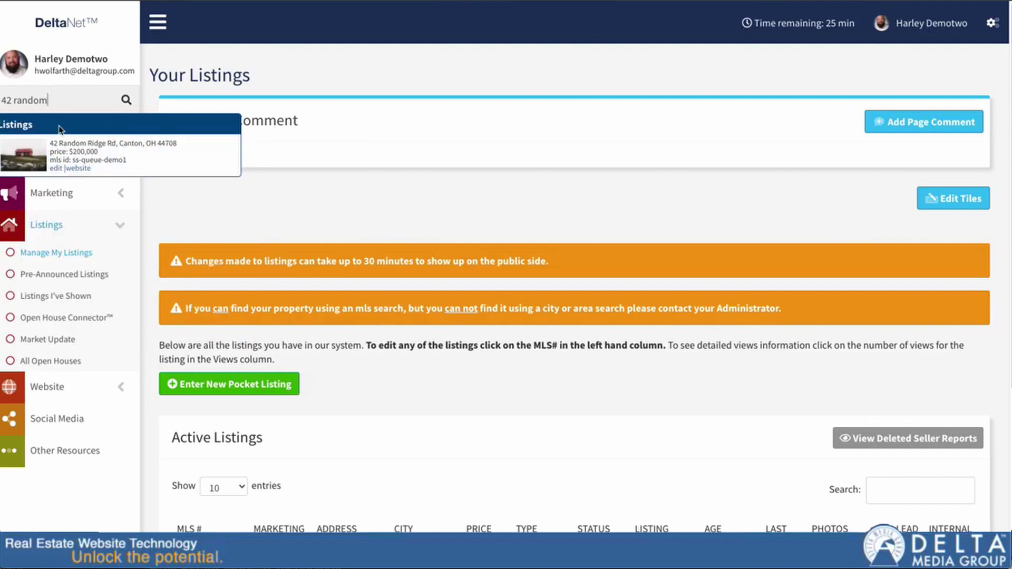
{"action": "triple_click", "coordinate": [47, 98]}
{"action": "left_click", "coordinate": [463, 194]}
Step: Open the SS-QUEUE-DEMO1 listing from the active listings for editing and review its overview
{"action": "scroll", "coordinate": [371, 196], "scroll_direction": "down", "scroll_amount": 4}
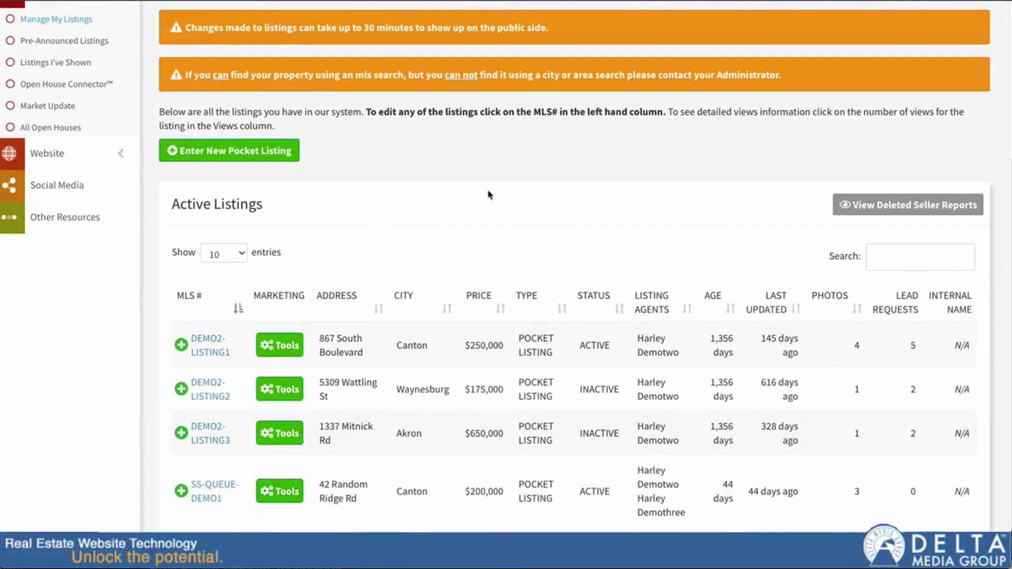
{"action": "left_click", "coordinate": [213, 494]}
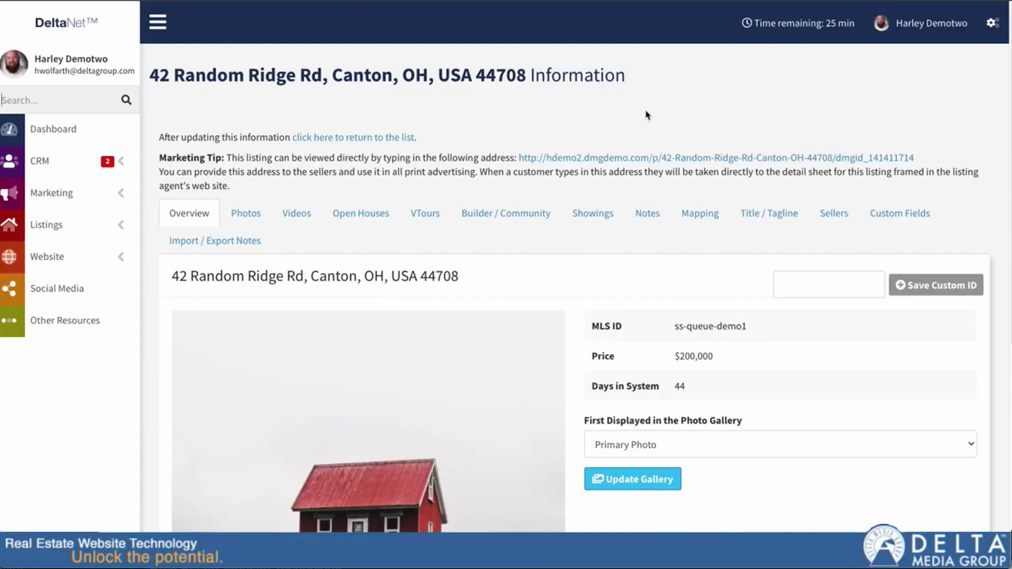
{"action": "scroll", "coordinate": [601, 282], "scroll_direction": "down", "scroll_amount": 1}
{"action": "scroll", "coordinate": [601, 282], "scroll_direction": "down", "scroll_amount": 2}
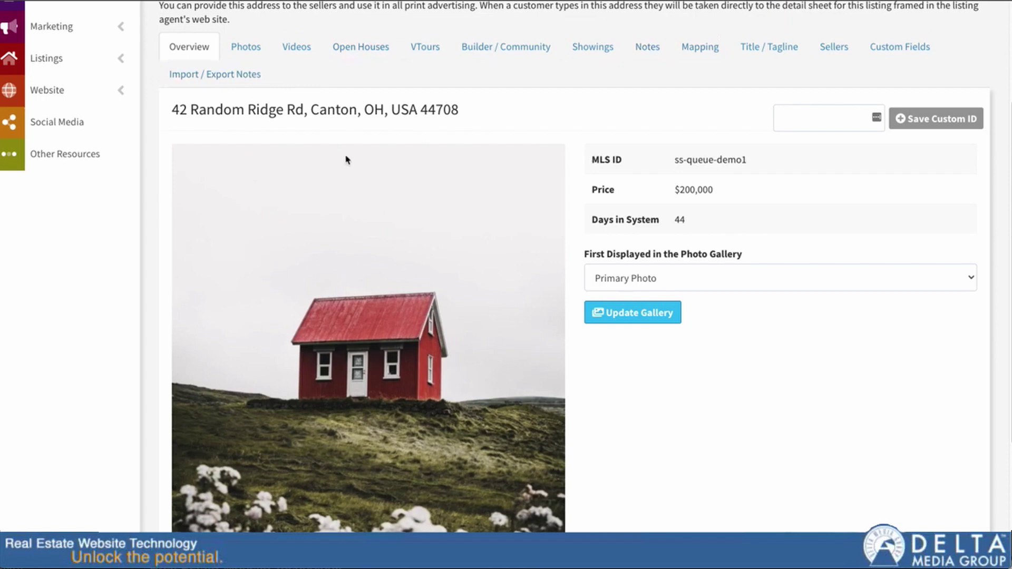
{"action": "scroll", "coordinate": [205, 87], "scroll_direction": "up", "scroll_amount": 3}
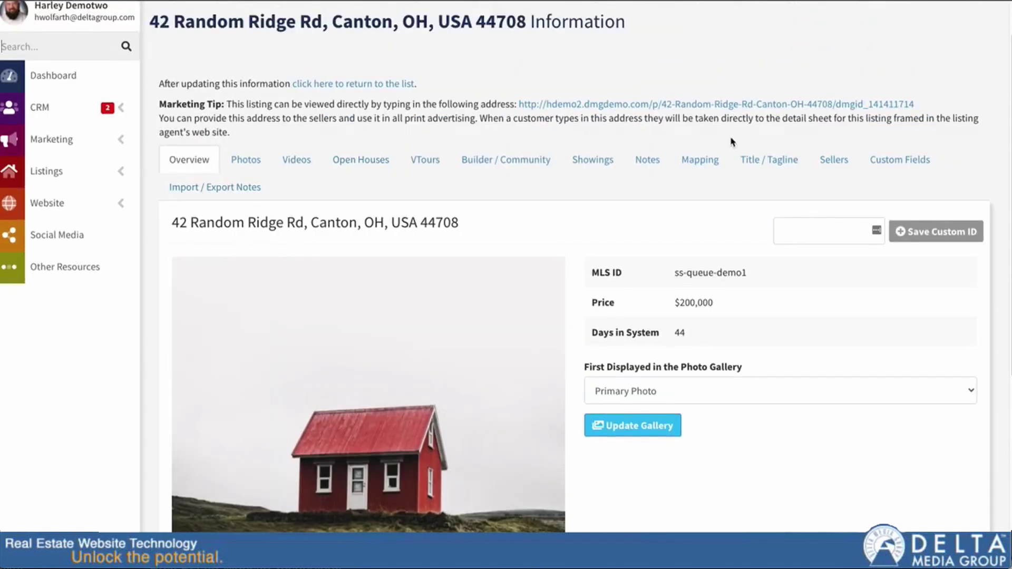
Step: View the listing's public web page through its direct marketing link and return to the listing information
{"action": "left_click", "coordinate": [633, 104]}
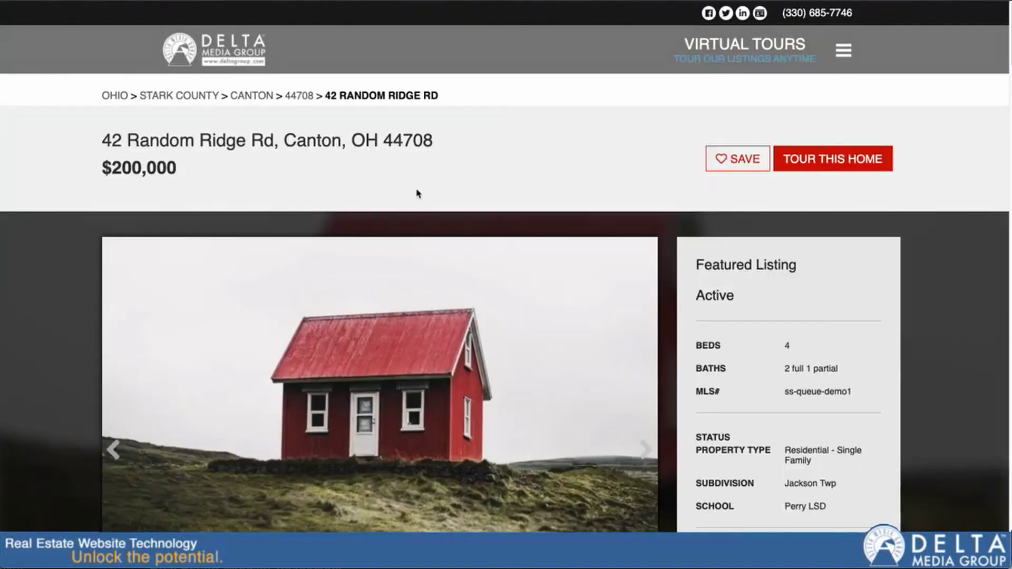
{"action": "scroll", "coordinate": [659, 324], "scroll_direction": "down", "scroll_amount": 4}
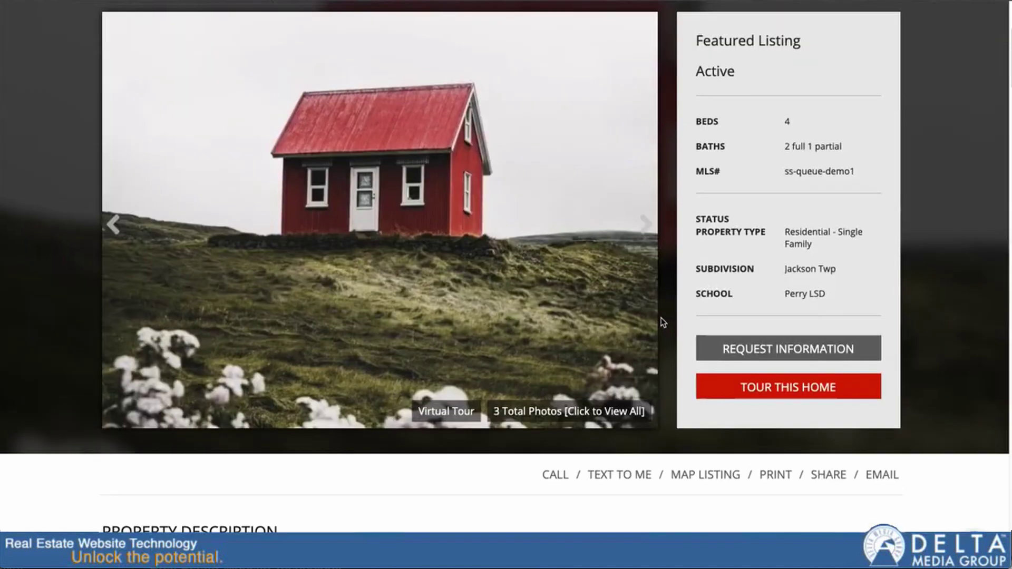
{"action": "scroll", "coordinate": [659, 325], "scroll_direction": "up", "scroll_amount": 4}
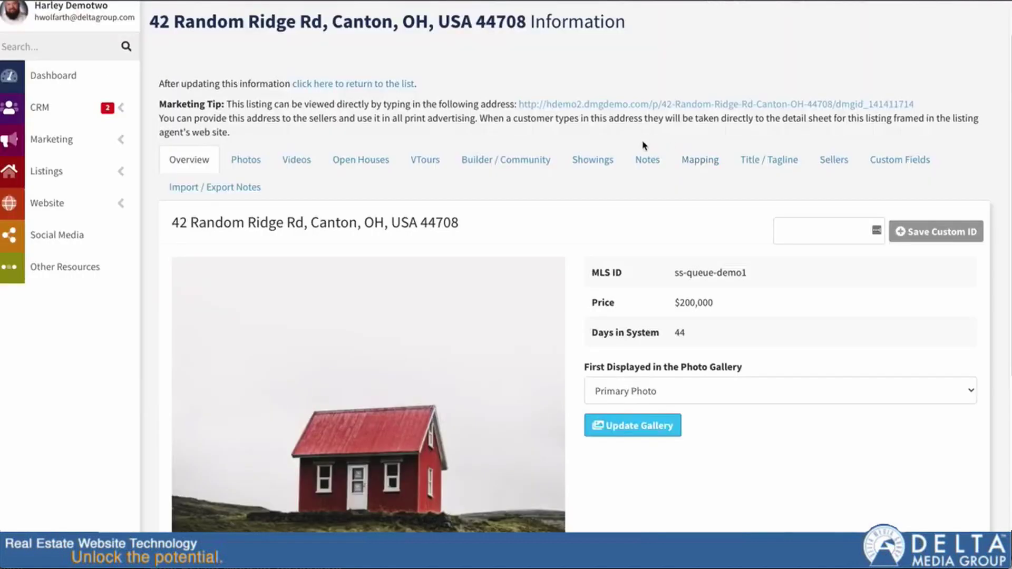
Step: Switch the item first displayed in the photo gallery to the Facebook Video and back to Primary Photo
{"action": "scroll", "coordinate": [554, 216], "scroll_direction": "down", "scroll_amount": 1}
{"action": "scroll", "coordinate": [554, 214], "scroll_direction": "down", "scroll_amount": 1}
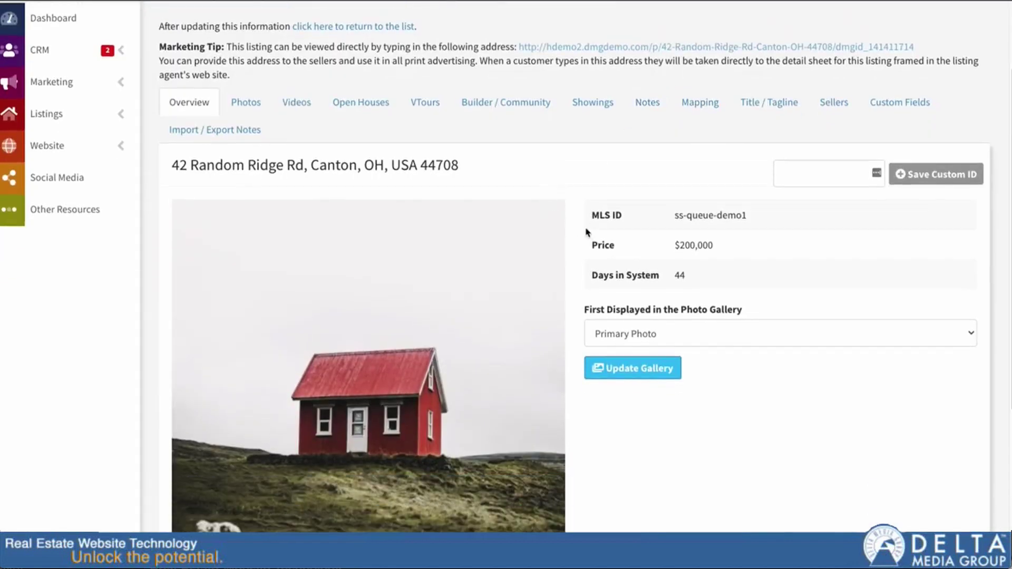
{"action": "scroll", "coordinate": [530, 223], "scroll_direction": "down", "scroll_amount": 1}
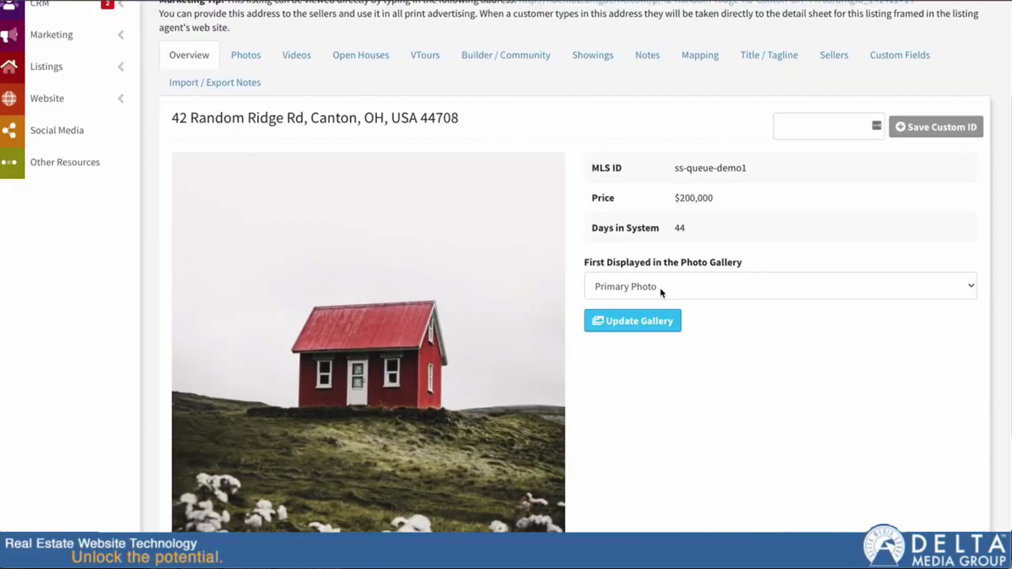
{"action": "left_click", "coordinate": [662, 290]}
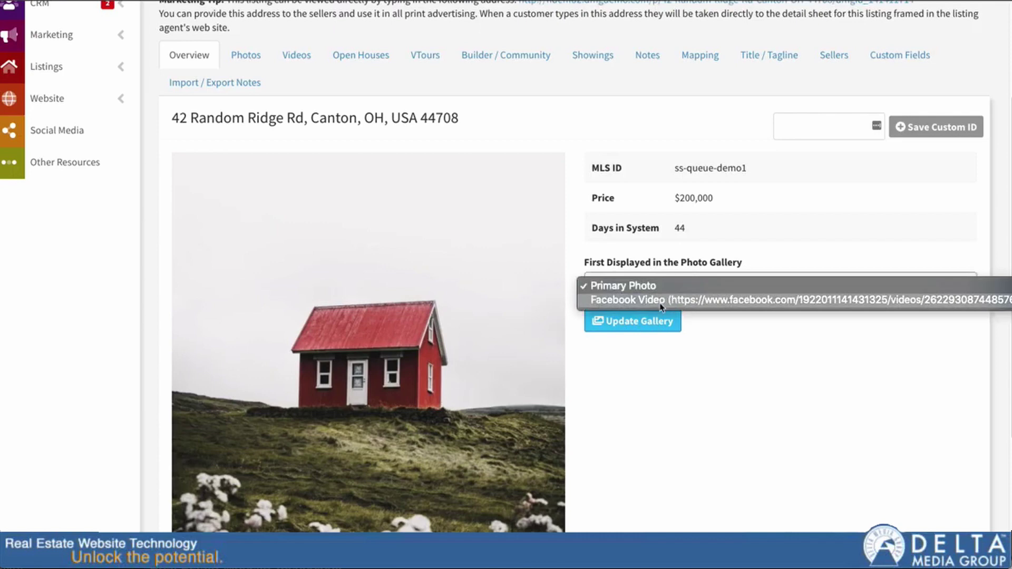
{"action": "left_click", "coordinate": [662, 305]}
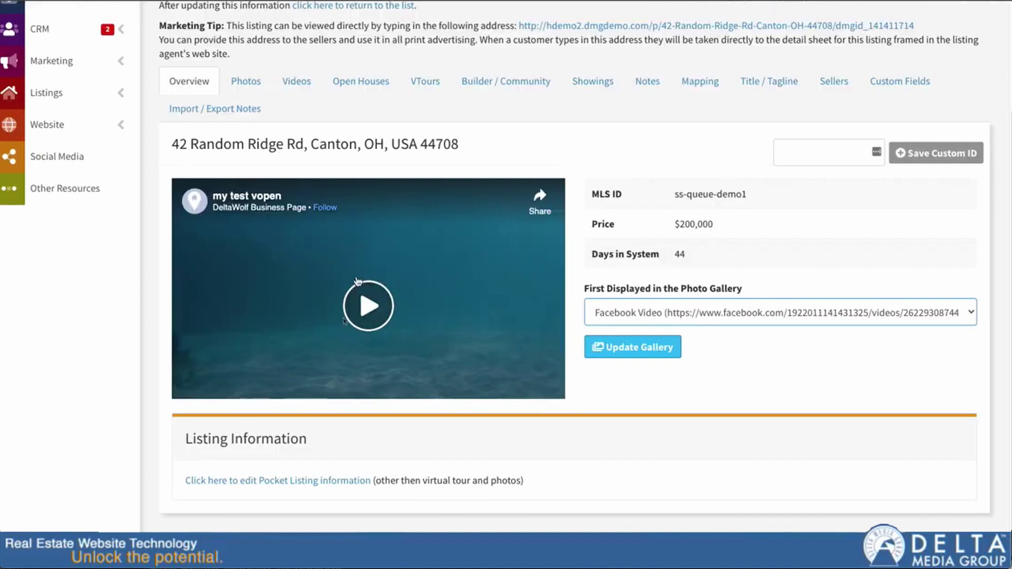
{"action": "left_click", "coordinate": [688, 319]}
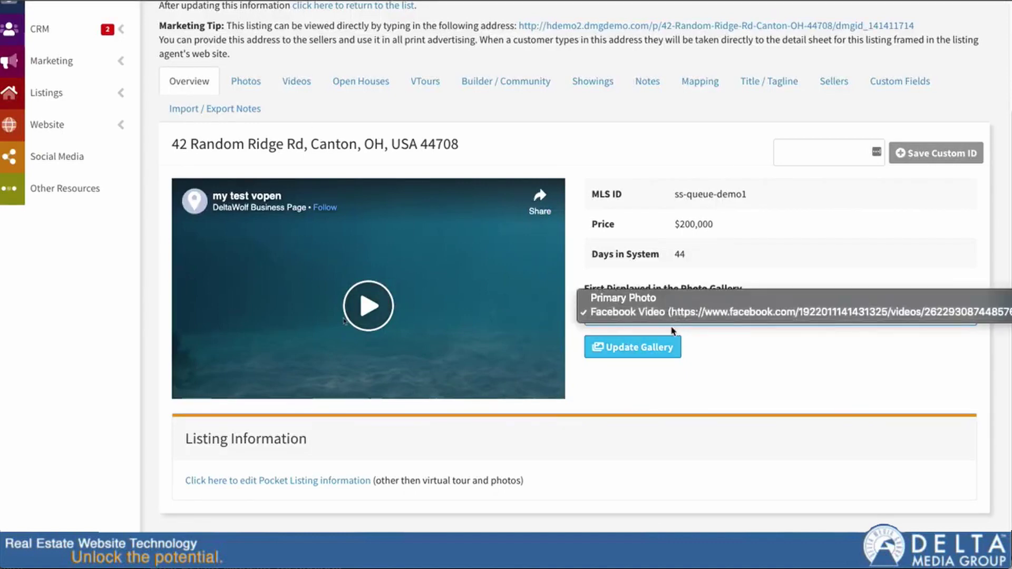
{"action": "left_click", "coordinate": [647, 295]}
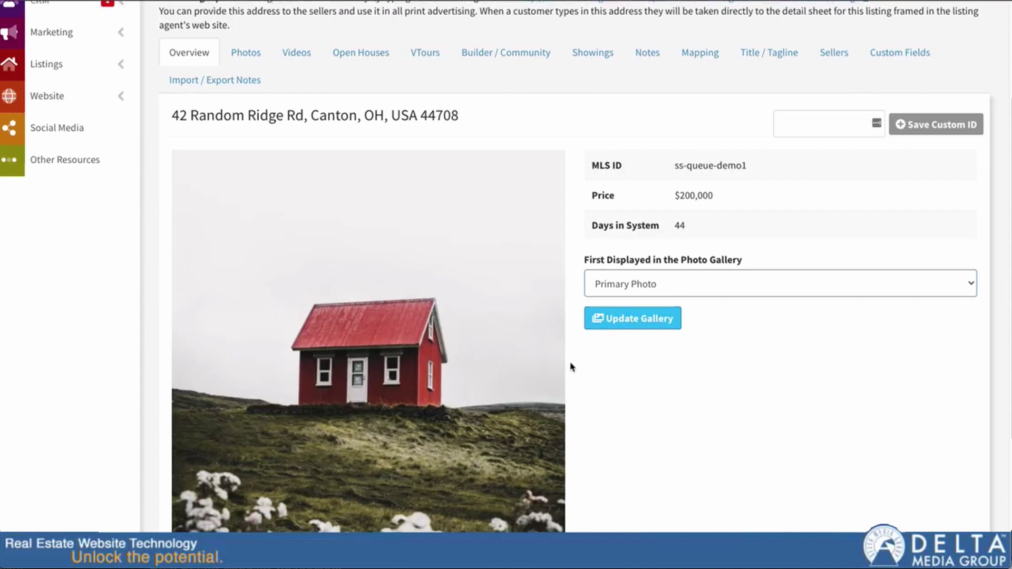
Step: Check the listing information below the overview, and open the listing's photos to review them down to the upload area
{"action": "scroll", "coordinate": [574, 367], "scroll_direction": "down", "scroll_amount": 5}
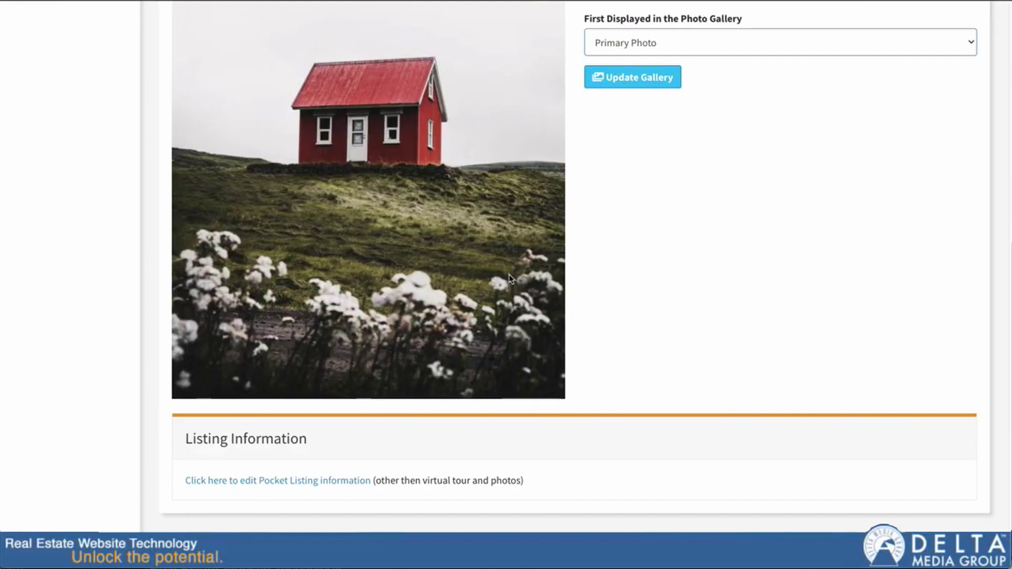
{"action": "scroll", "coordinate": [399, 344], "scroll_direction": "up", "scroll_amount": 1}
{"action": "scroll", "coordinate": [399, 343], "scroll_direction": "up", "scroll_amount": 6}
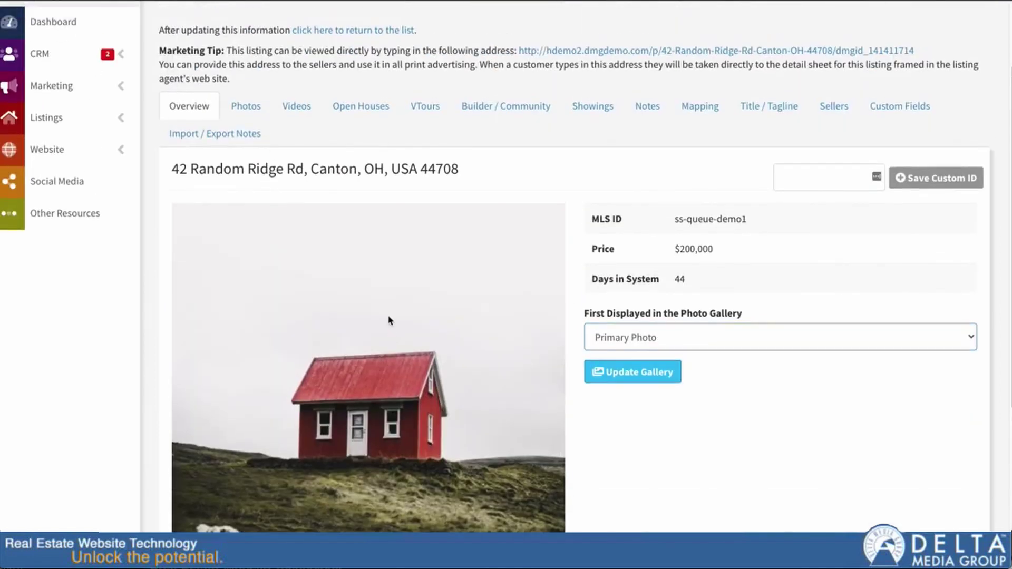
{"action": "left_click", "coordinate": [247, 120]}
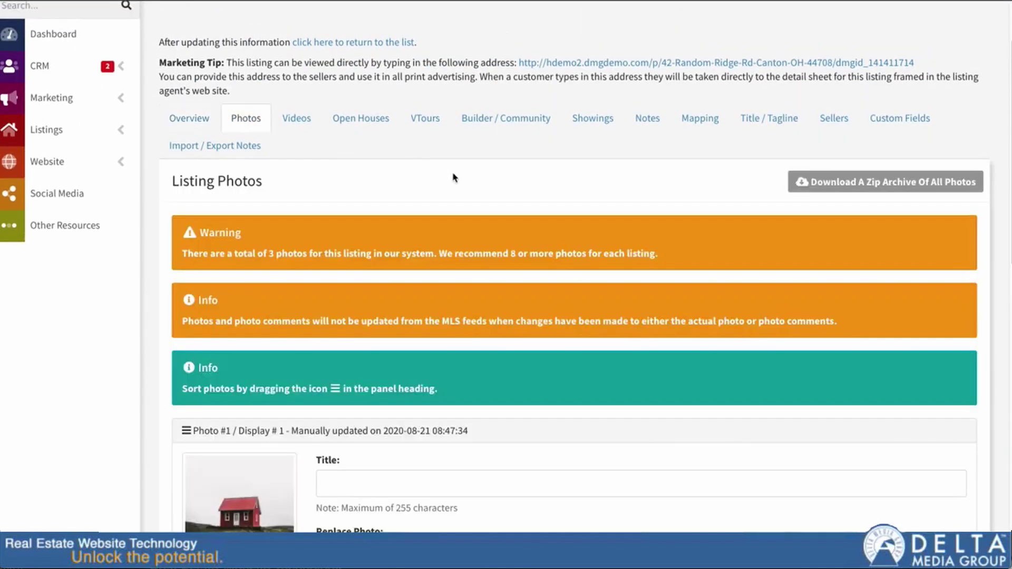
{"action": "scroll", "coordinate": [382, 195], "scroll_direction": "down", "scroll_amount": 3}
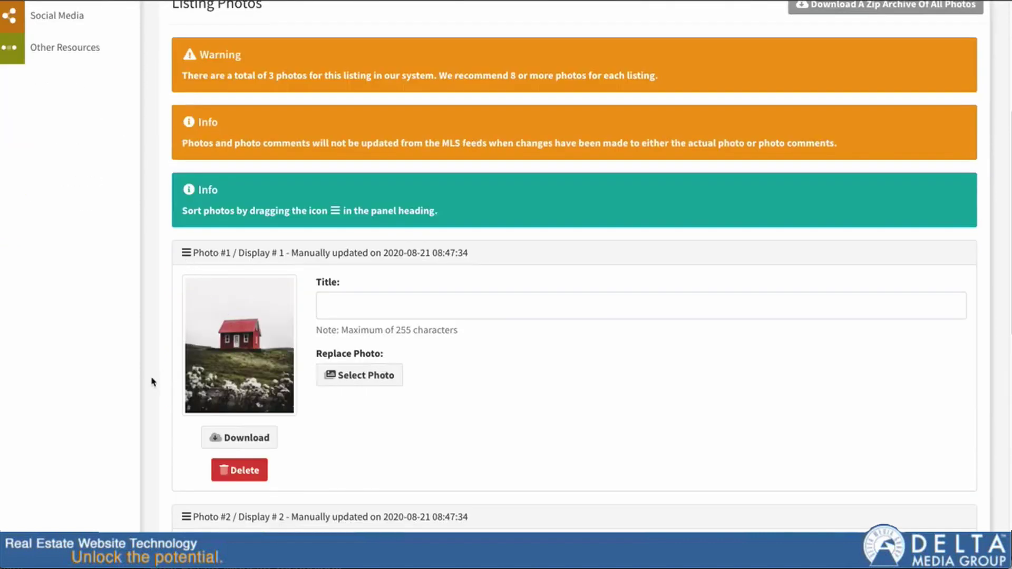
{"action": "scroll", "coordinate": [152, 385], "scroll_direction": "down", "scroll_amount": 1}
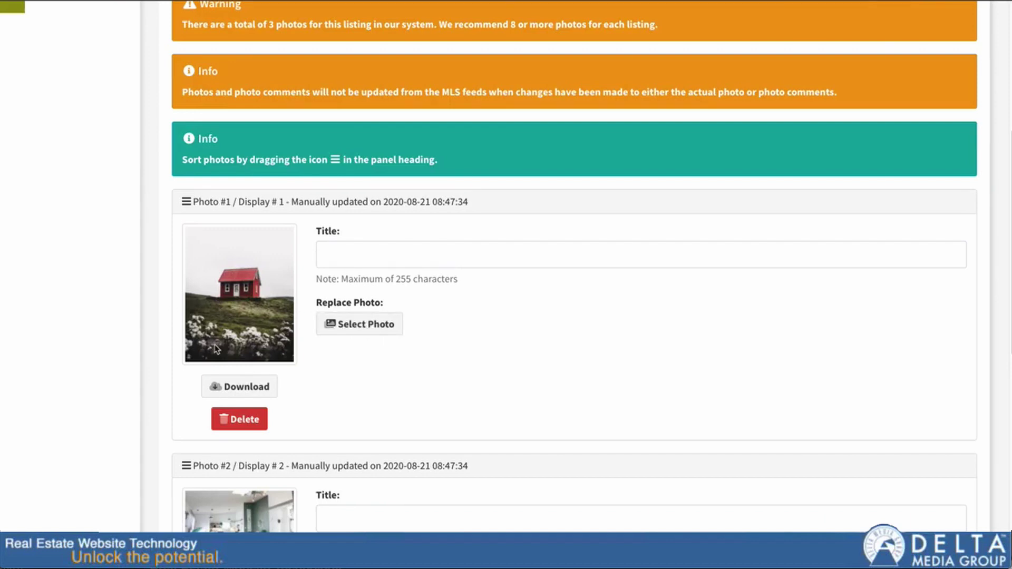
{"action": "scroll", "coordinate": [232, 337], "scroll_direction": "down", "scroll_amount": 10}
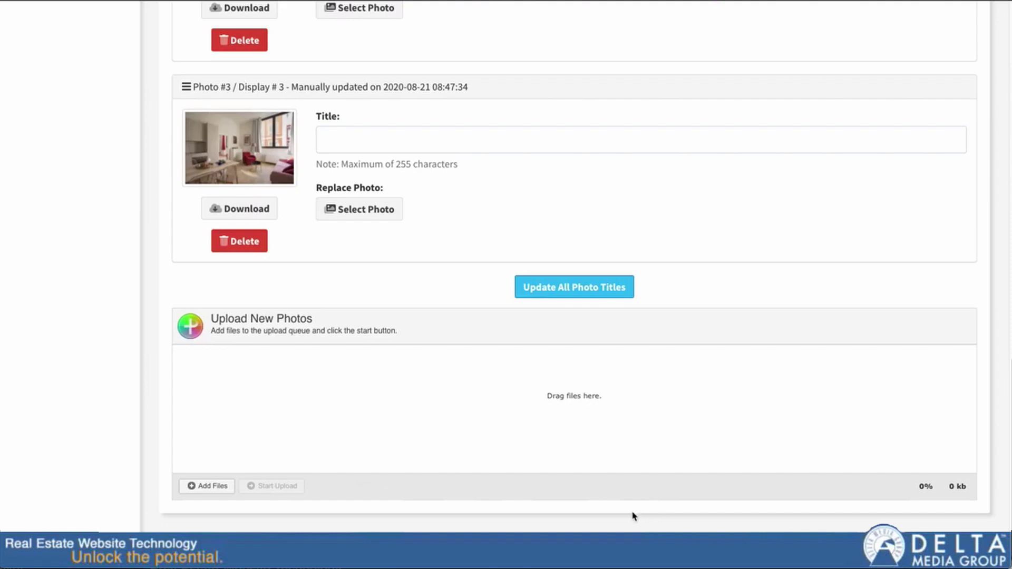
Step: Move Photo #2 ahead of Photo #1 in the display order, and return Photo #1 to first place
{"action": "scroll", "coordinate": [407, 444], "scroll_direction": "up", "scroll_amount": 7}
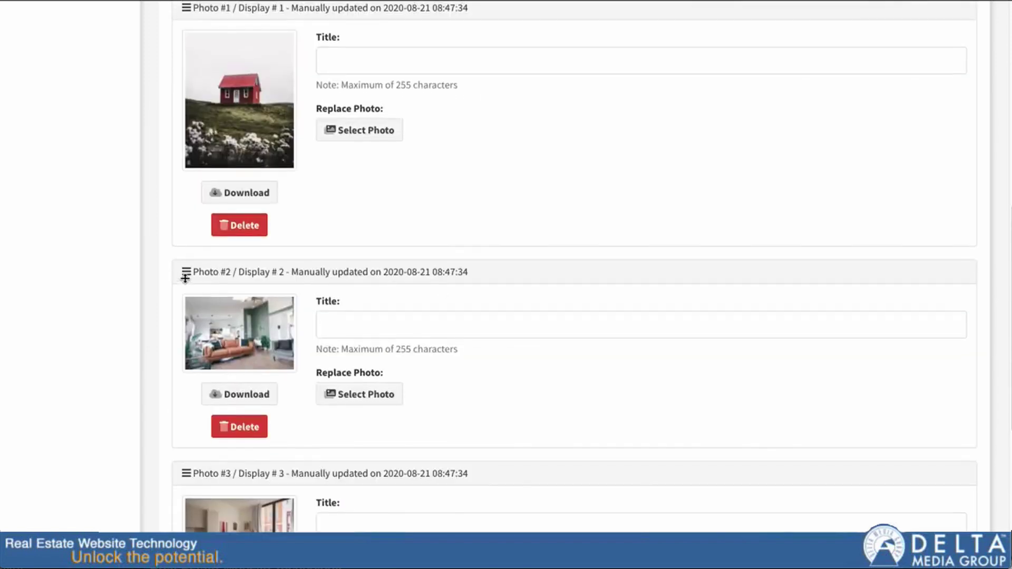
{"action": "scroll", "coordinate": [185, 274], "scroll_direction": "up", "scroll_amount": 1}
{"action": "left_click_drag", "start_coordinate": [184, 319], "coordinate": [180, 56]}
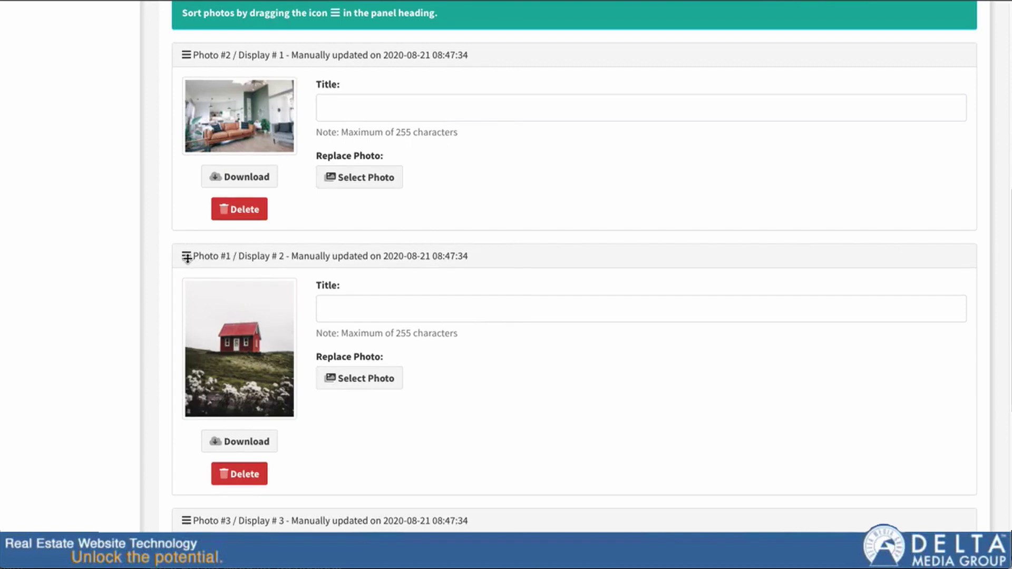
{"action": "left_click_drag", "start_coordinate": [187, 258], "coordinate": [214, 57]}
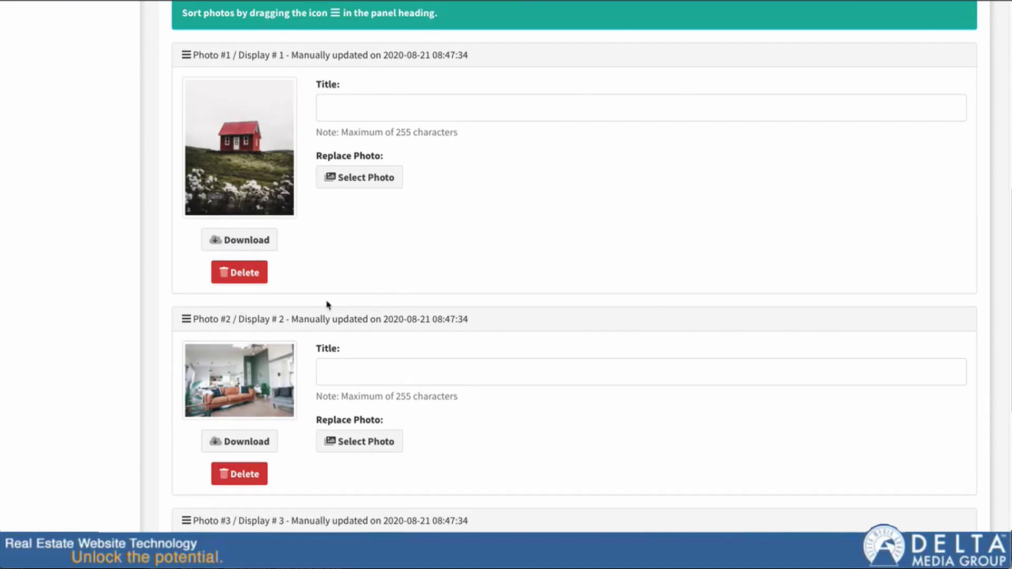
Step: Examine the title, replace, download and delete options of each listing photo and the zip archive download option
{"action": "scroll", "coordinate": [368, 301], "scroll_direction": "up", "scroll_amount": 3}
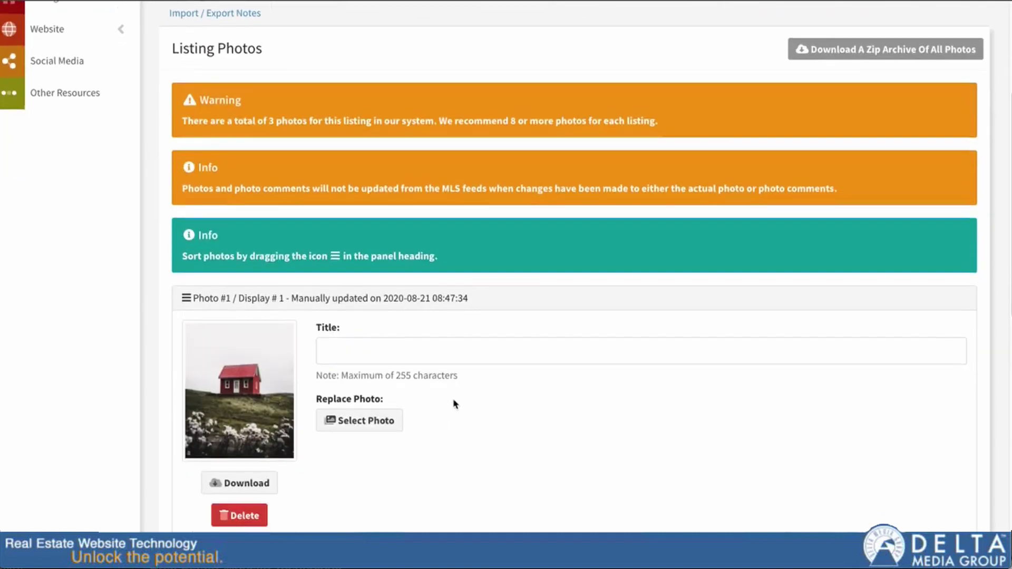
{"action": "scroll", "coordinate": [448, 395], "scroll_direction": "down", "scroll_amount": 2}
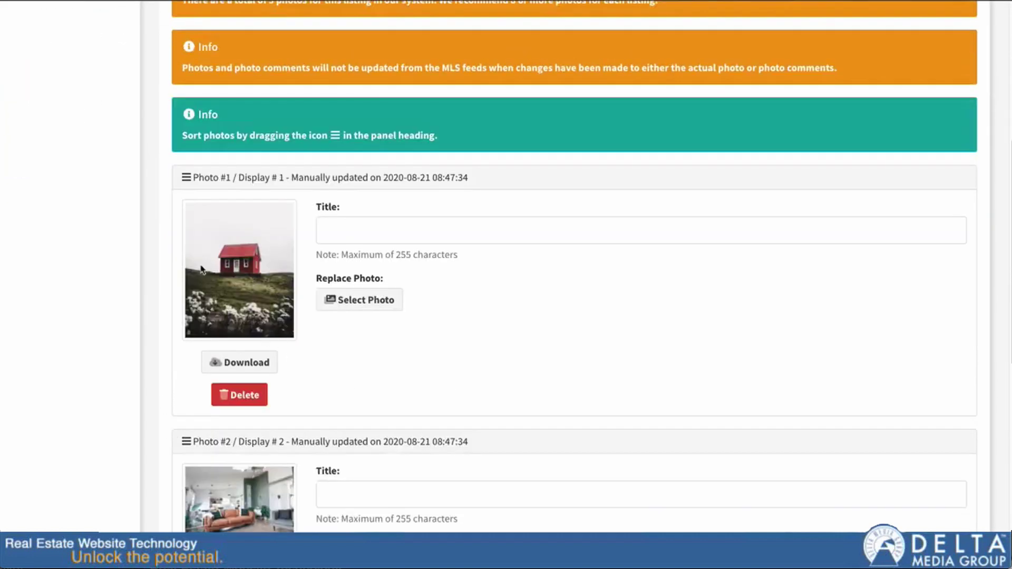
{"action": "scroll", "coordinate": [425, 233], "scroll_direction": "down", "scroll_amount": 7}
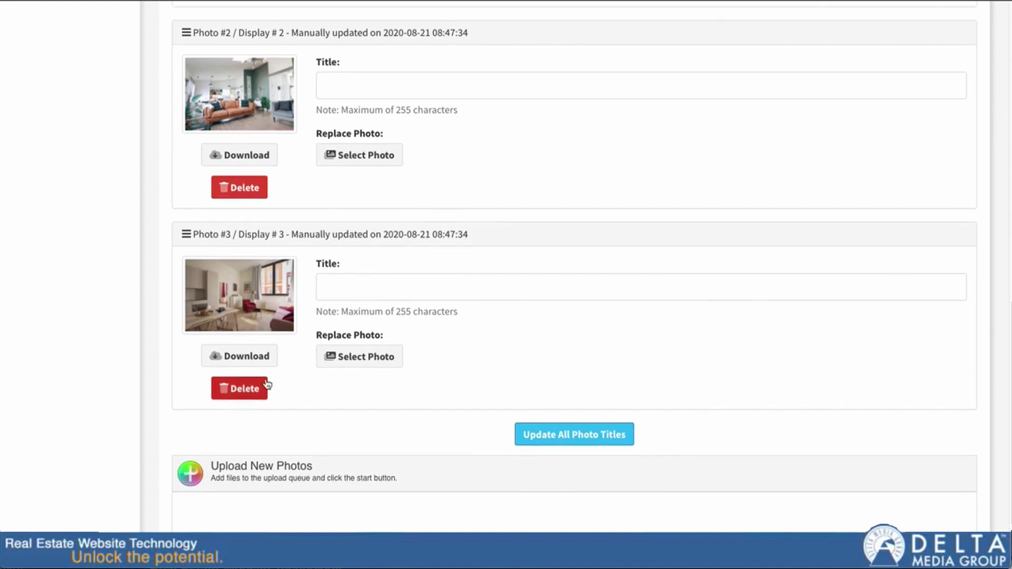
{"action": "scroll", "coordinate": [264, 382], "scroll_direction": "up", "scroll_amount": 10}
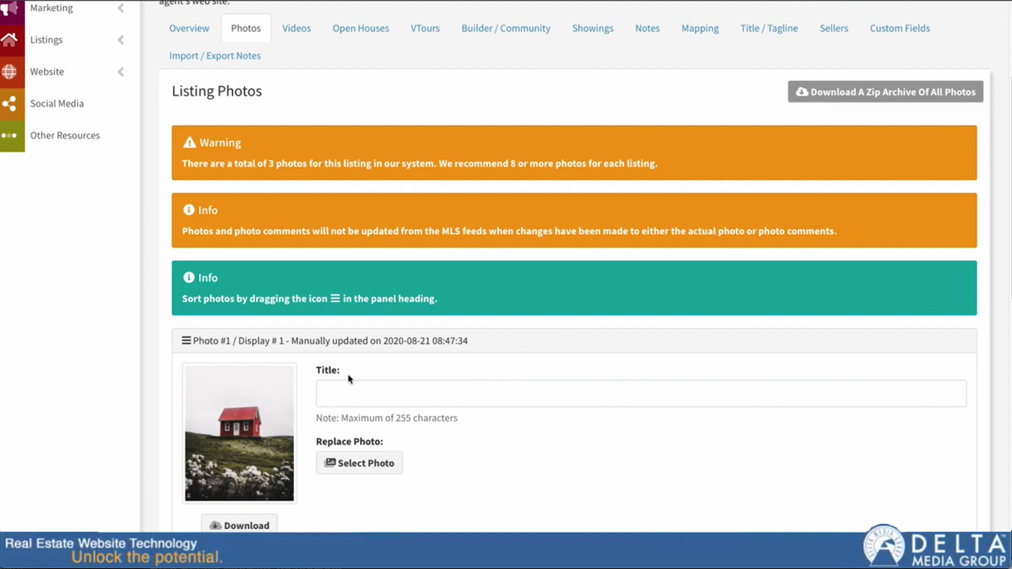
{"action": "scroll", "coordinate": [376, 454], "scroll_direction": "up", "scroll_amount": 1}
{"action": "scroll", "coordinate": [544, 419], "scroll_direction": "up", "scroll_amount": 1}
{"action": "scroll", "coordinate": [544, 419], "scroll_direction": "down", "scroll_amount": 2}
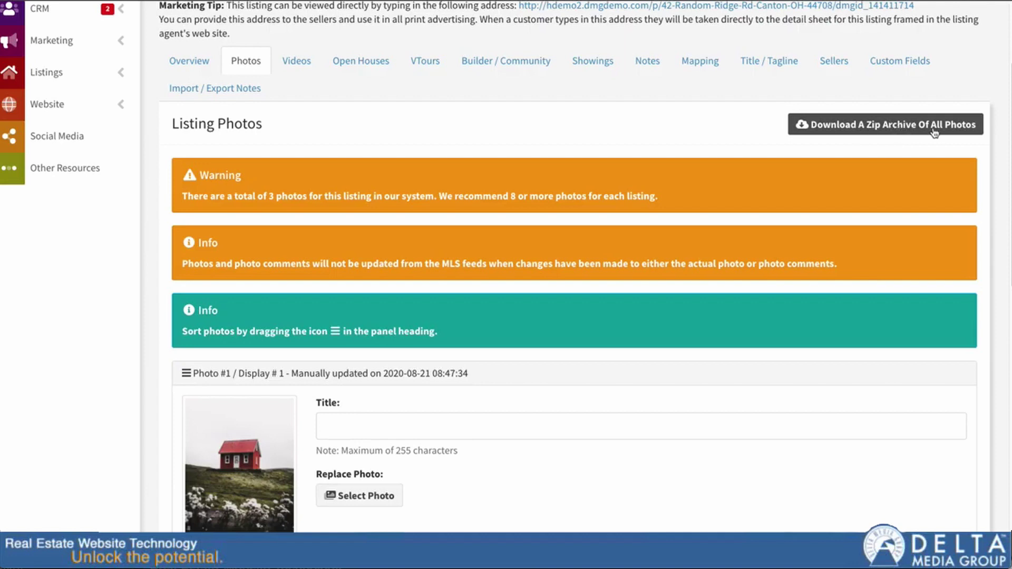
{"action": "scroll", "coordinate": [812, 158], "scroll_direction": "down", "scroll_amount": 6}
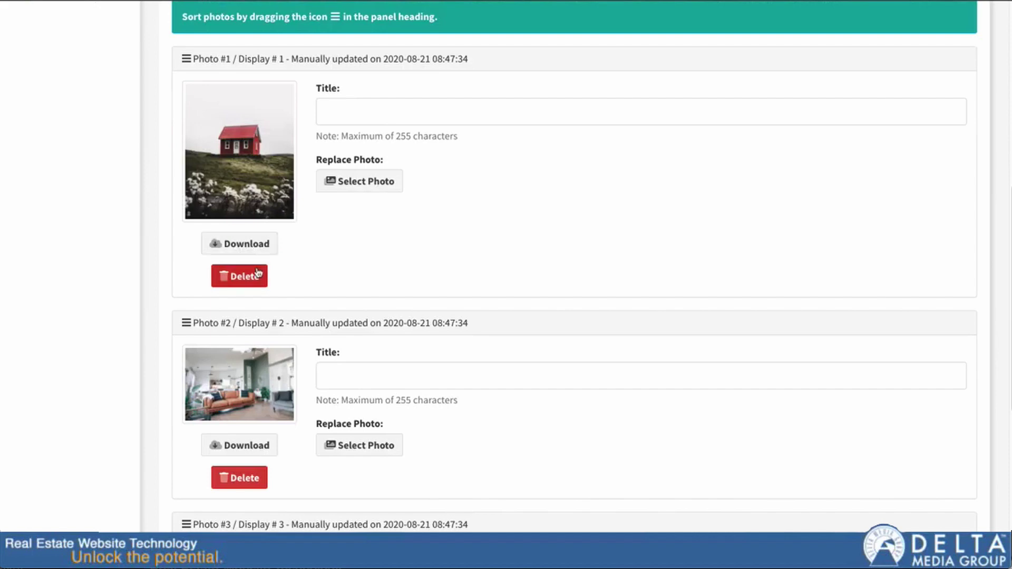
Step: Review the remaining listing photos, the photo title update option and the Upload New Photos area
{"action": "scroll", "coordinate": [351, 238], "scroll_direction": "down", "scroll_amount": 1}
{"action": "scroll", "coordinate": [350, 238], "scroll_direction": "down", "scroll_amount": 3}
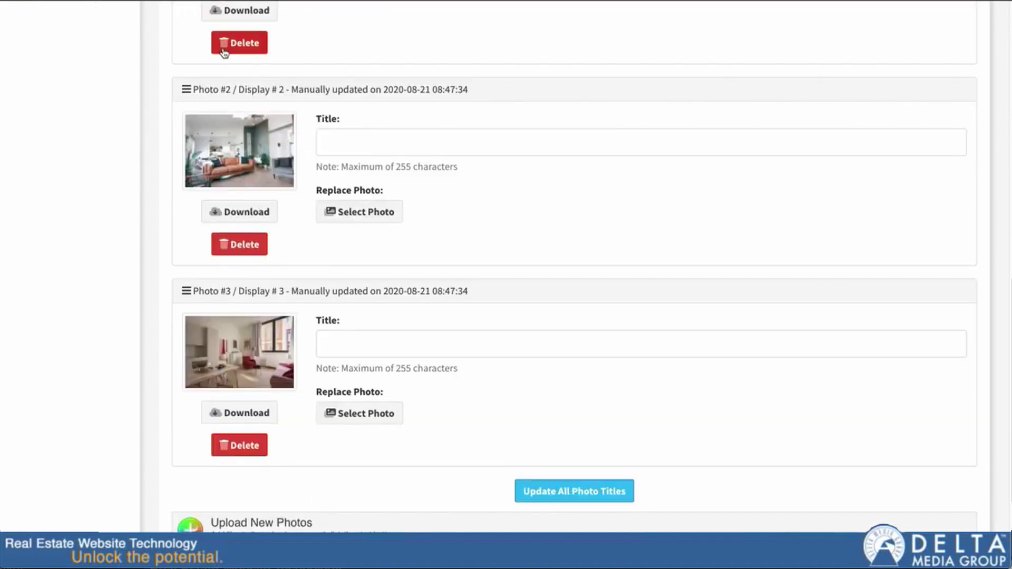
{"action": "scroll", "coordinate": [343, 235], "scroll_direction": "down", "scroll_amount": 4}
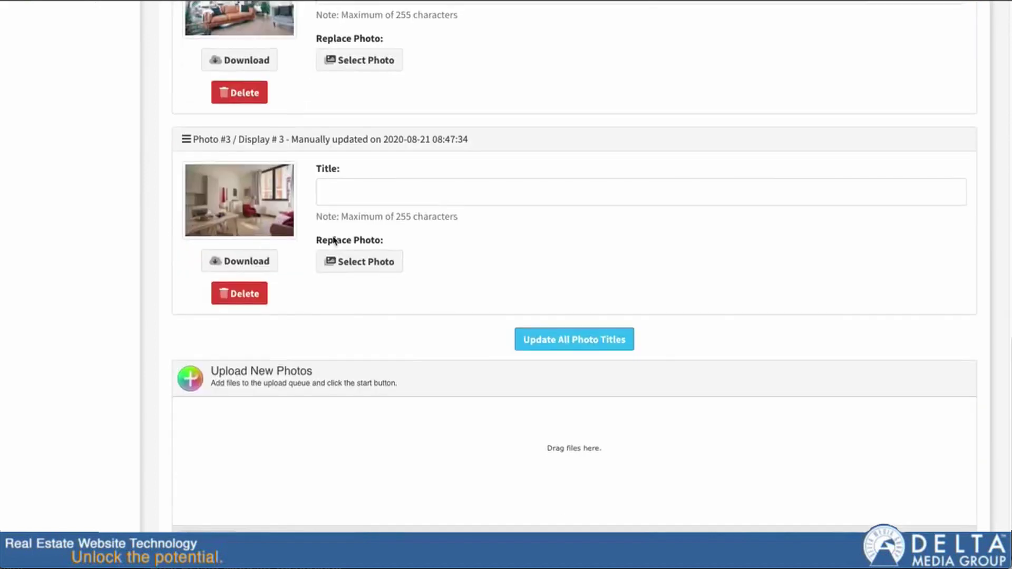
{"action": "scroll", "coordinate": [333, 243], "scroll_direction": "up", "scroll_amount": 12}
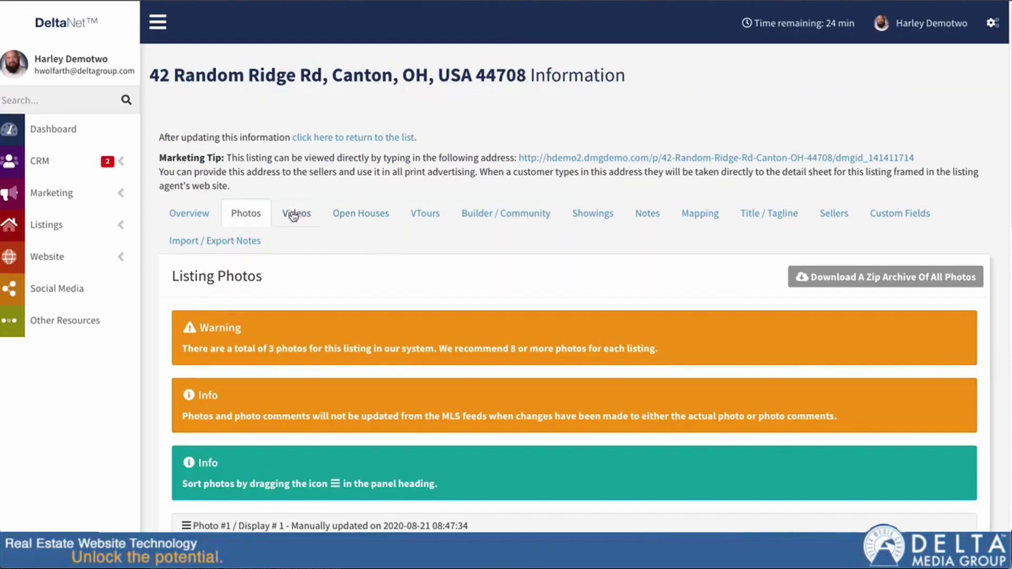
Step: Open the listing's videos and remove the Facebook video, confirming its removal
{"action": "left_click", "coordinate": [294, 215]}
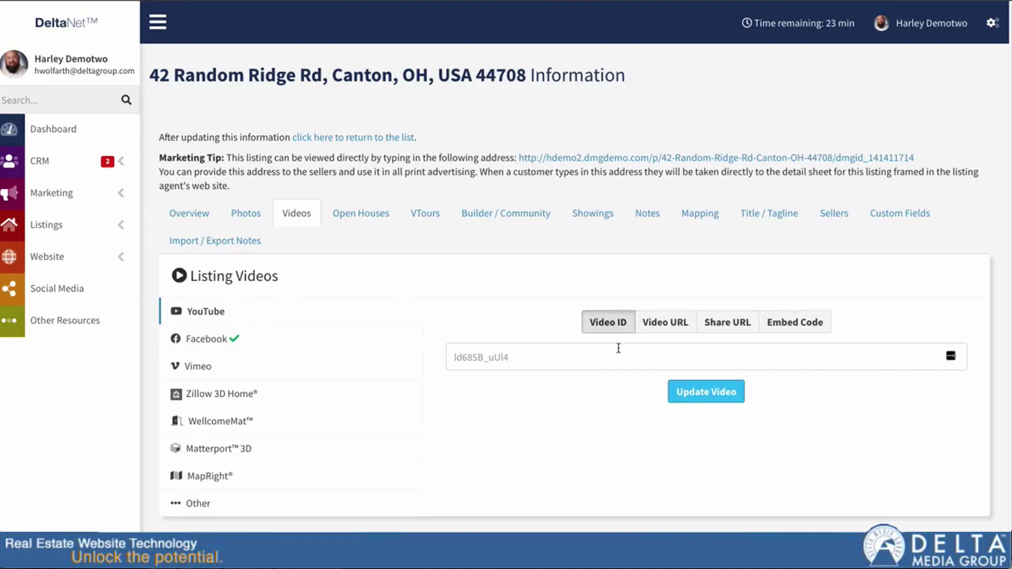
{"action": "left_click", "coordinate": [198, 338]}
{"action": "scroll", "coordinate": [406, 457], "scroll_direction": "down", "scroll_amount": 3}
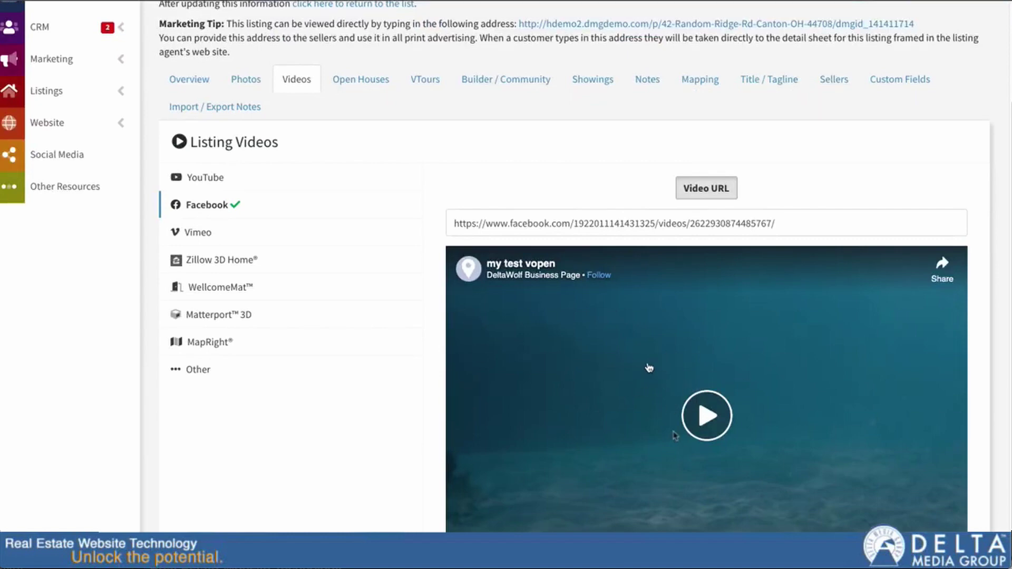
{"action": "scroll", "coordinate": [635, 382], "scroll_direction": "down", "scroll_amount": 2}
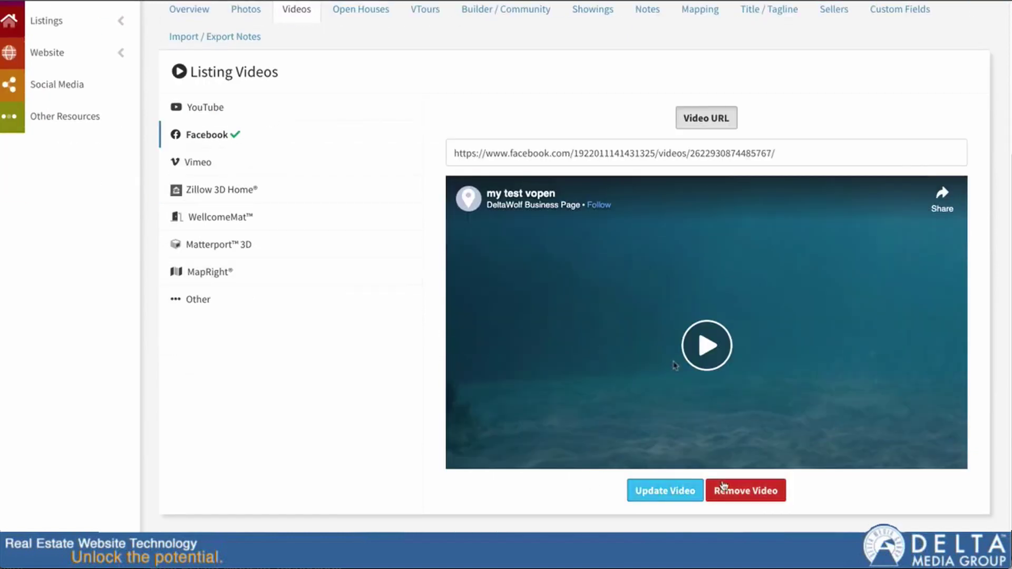
{"action": "left_click", "coordinate": [748, 491]}
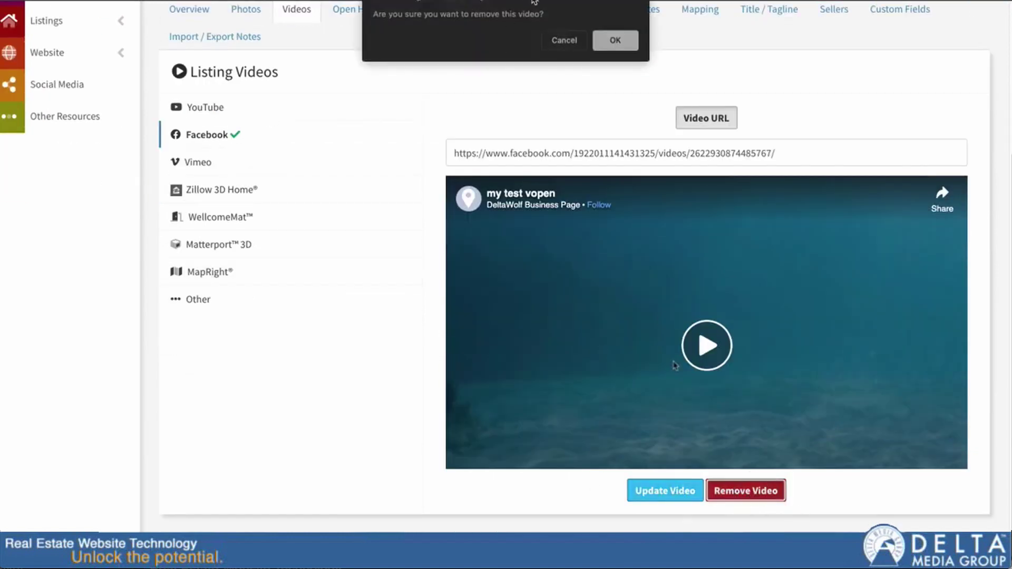
{"action": "left_click", "coordinate": [616, 40]}
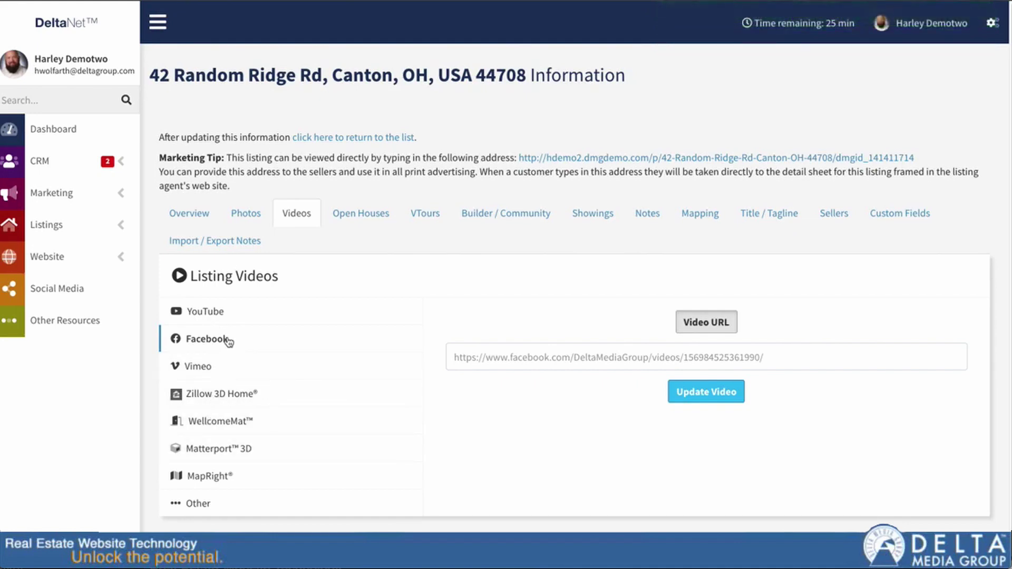
Step: Examine the Video ID, Video URL, Share URL and Embed Code entry formats for a YouTube listing video
{"action": "left_click", "coordinate": [216, 312]}
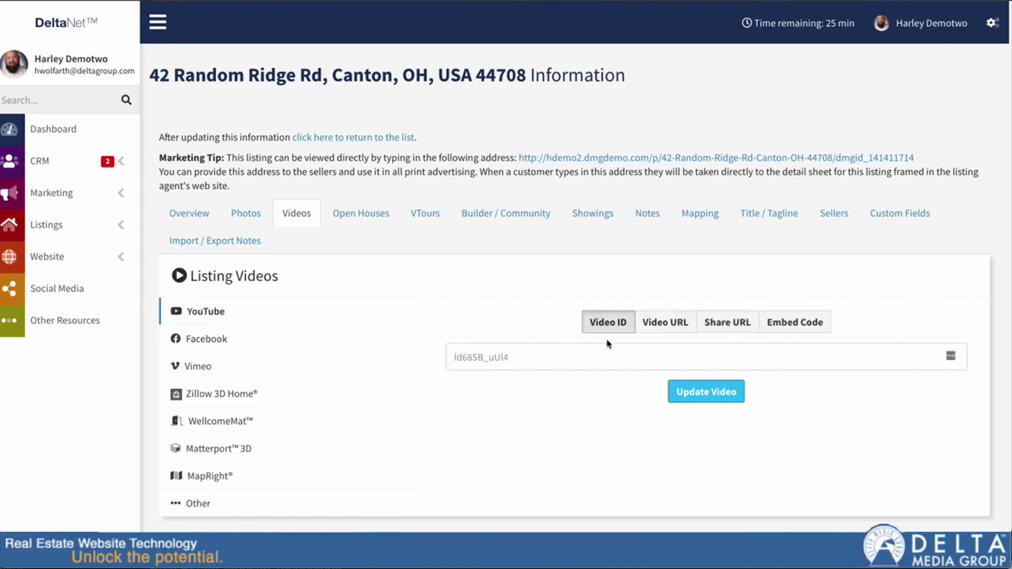
{"action": "left_click", "coordinate": [667, 323]}
{"action": "left_click", "coordinate": [729, 324]}
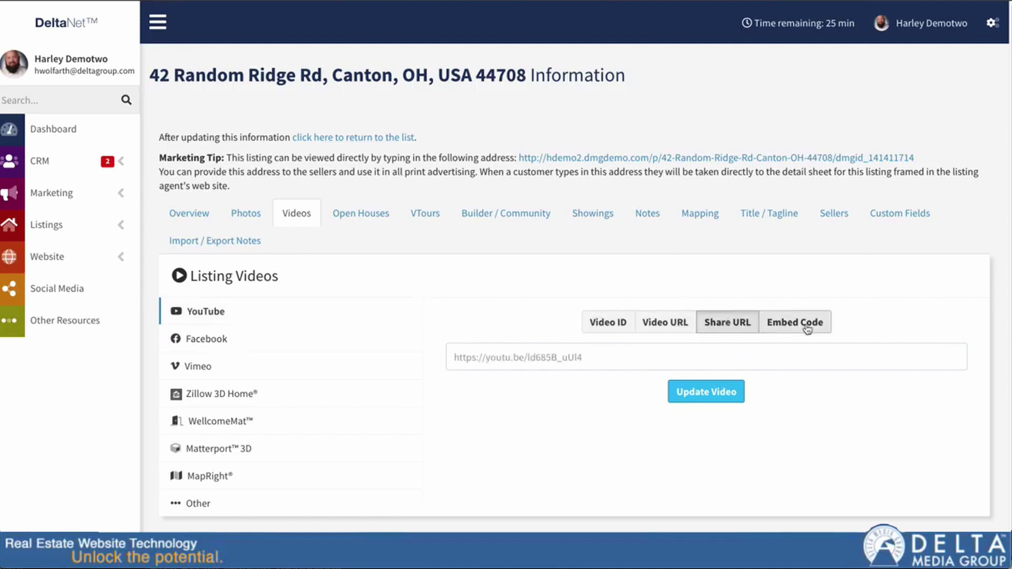
{"action": "left_click", "coordinate": [807, 330]}
{"action": "left_click", "coordinate": [679, 325]}
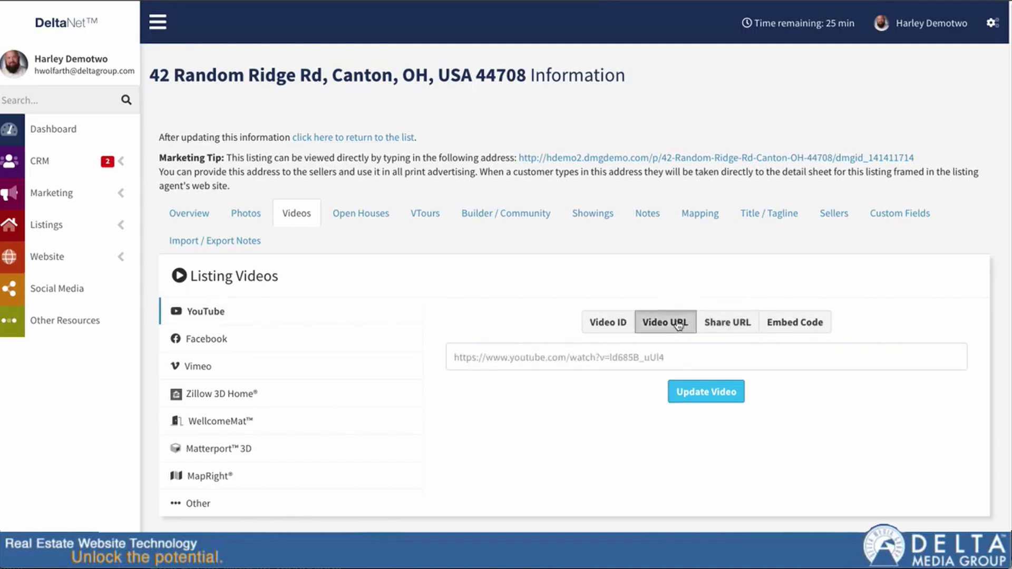
{"action": "left_click", "coordinate": [607, 323]}
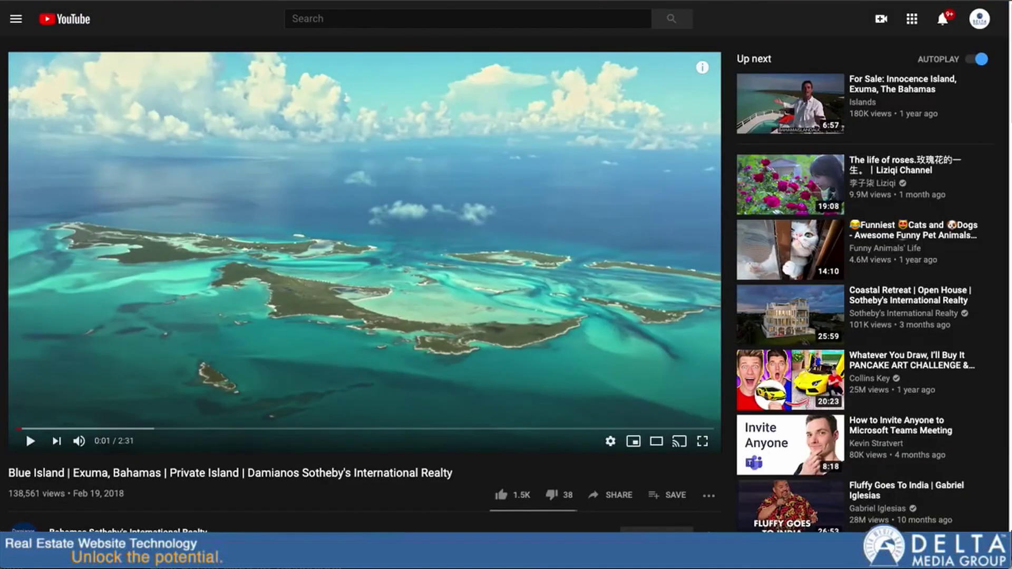
Step: Switch to the Blue Island video on YouTube and examine its share link and embed code
{"action": "scroll", "coordinate": [414, 282], "scroll_direction": "down", "scroll_amount": 1}
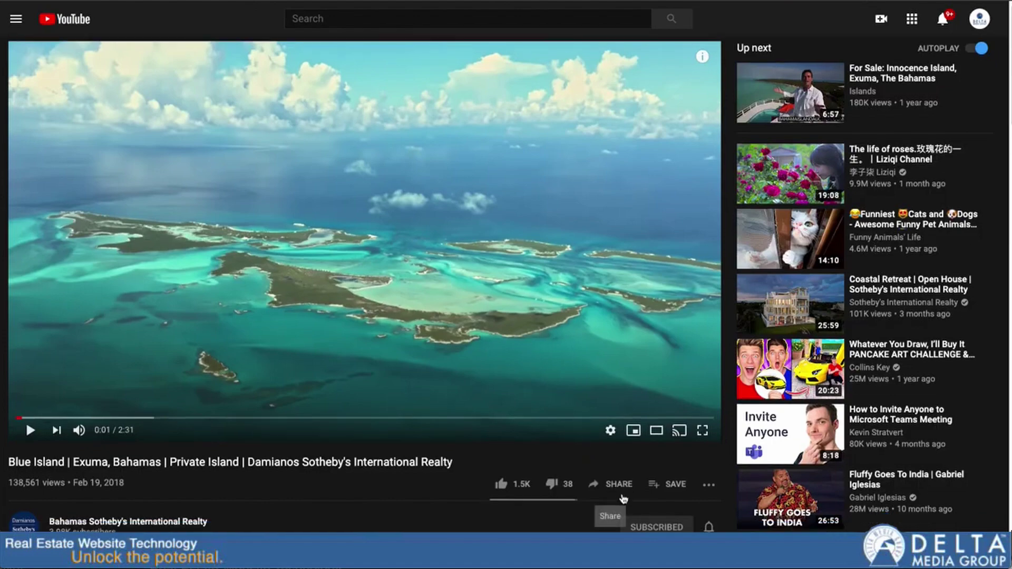
{"action": "left_click", "coordinate": [615, 482]}
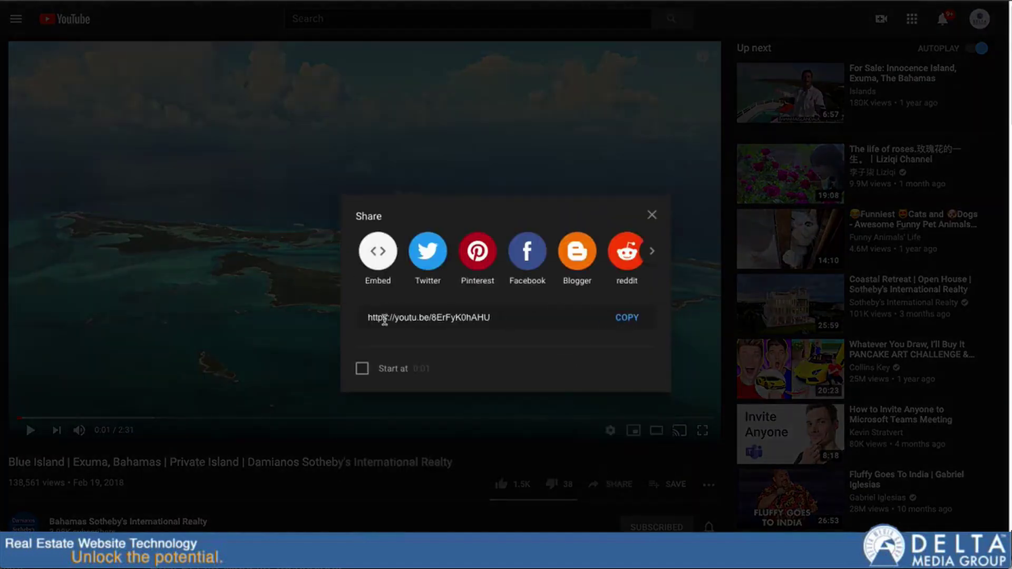
{"action": "left_click", "coordinate": [628, 318]}
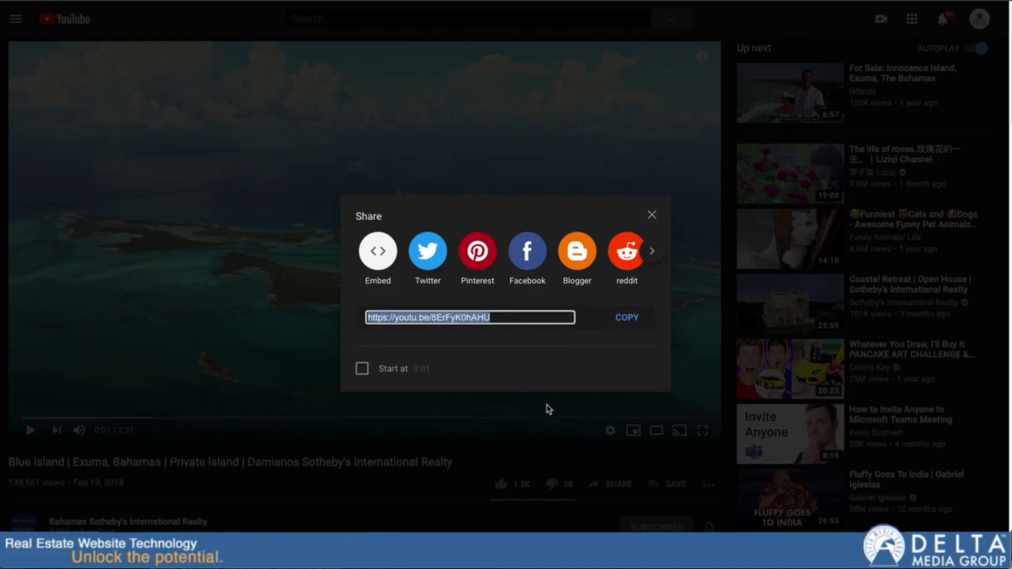
{"action": "left_click", "coordinate": [377, 252]}
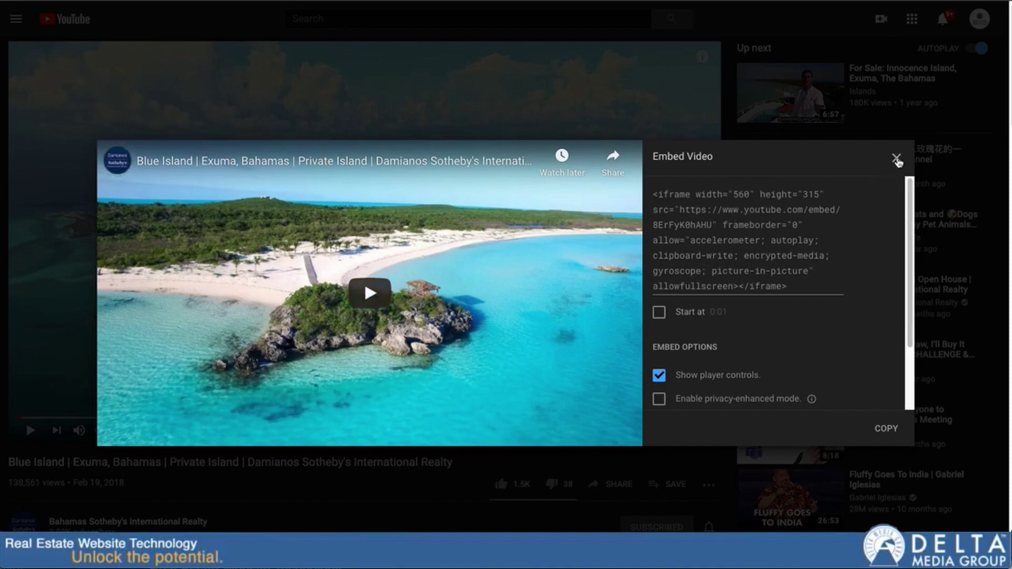
{"action": "left_click", "coordinate": [896, 158]}
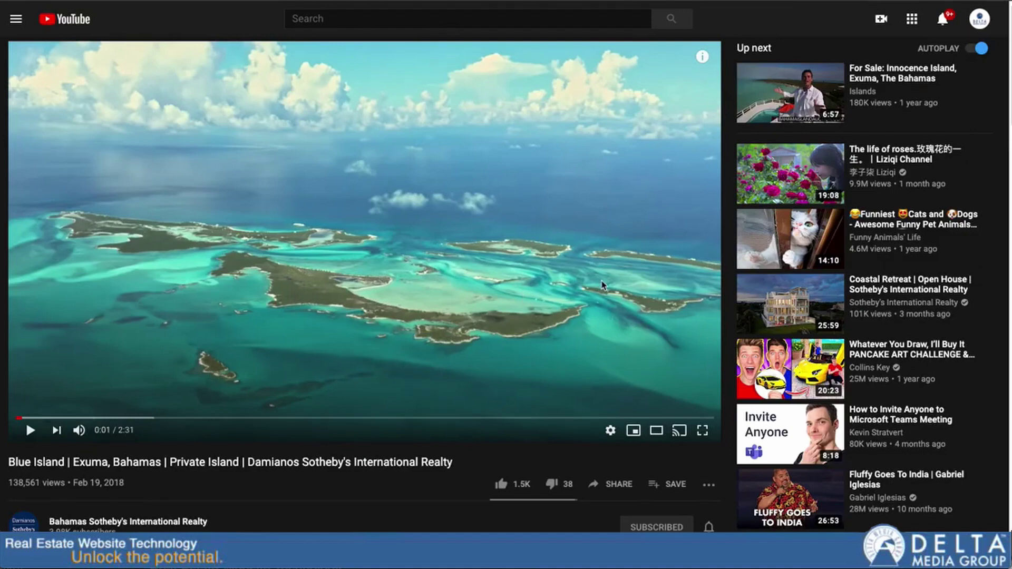
Step: Copy the Blue Island video's share link from its sharing options and close them
{"action": "left_click", "coordinate": [608, 490]}
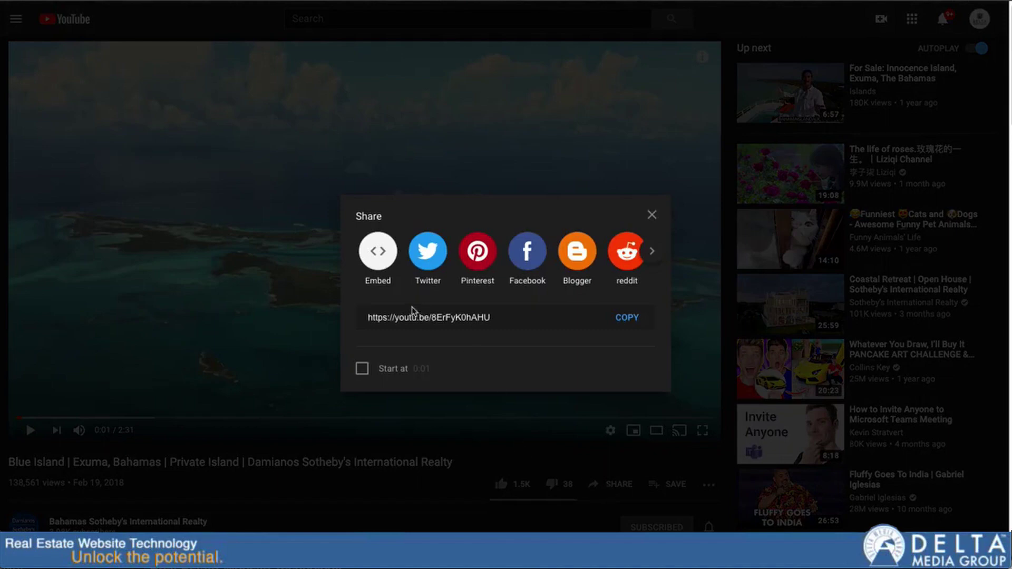
{"action": "left_click", "coordinate": [632, 321]}
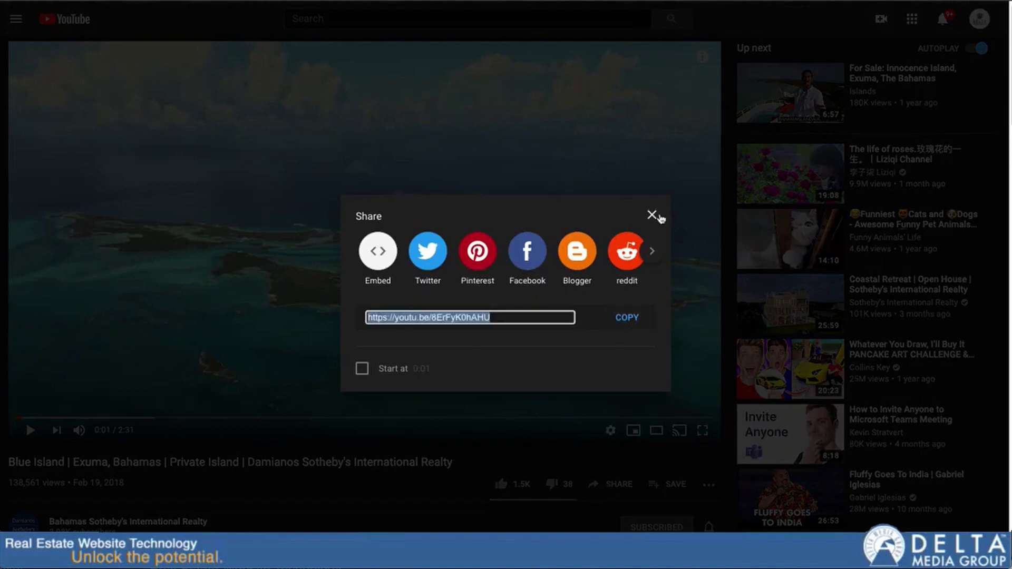
{"action": "left_click", "coordinate": [654, 216]}
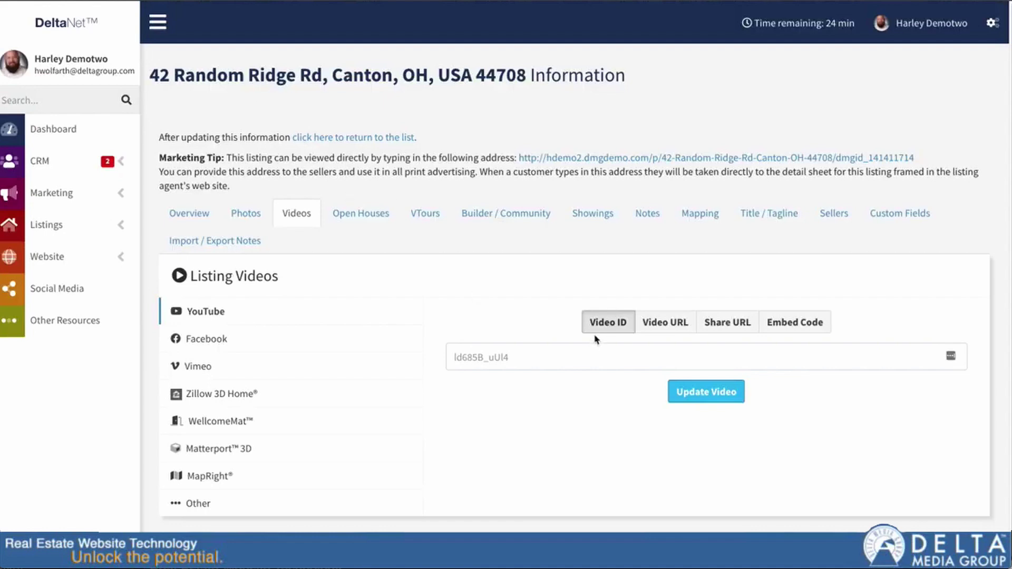
{"action": "left_click", "coordinate": [729, 328]}
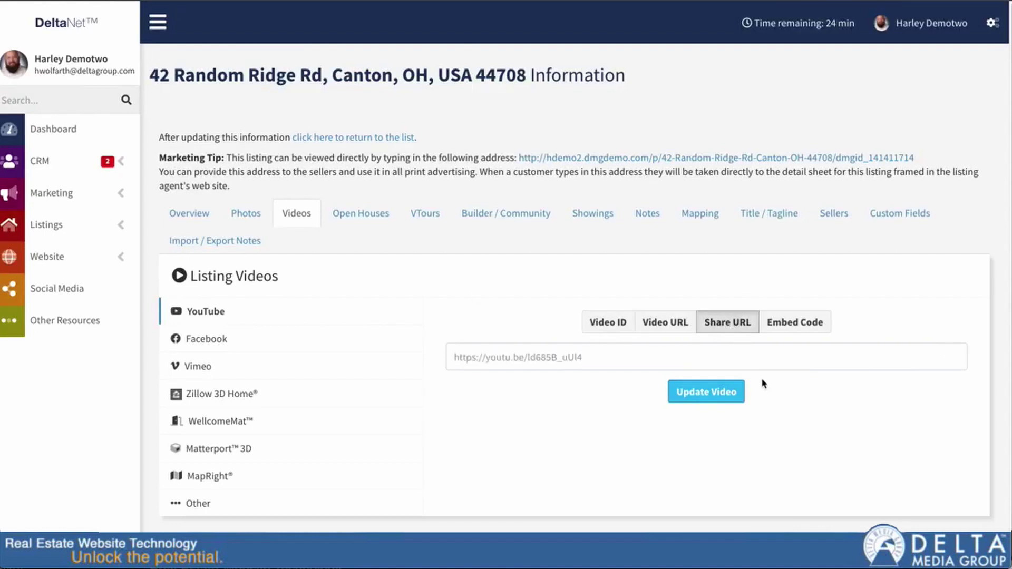
{"action": "left_click", "coordinate": [552, 356]}
{"action": "key", "text": "ctrl+v"}
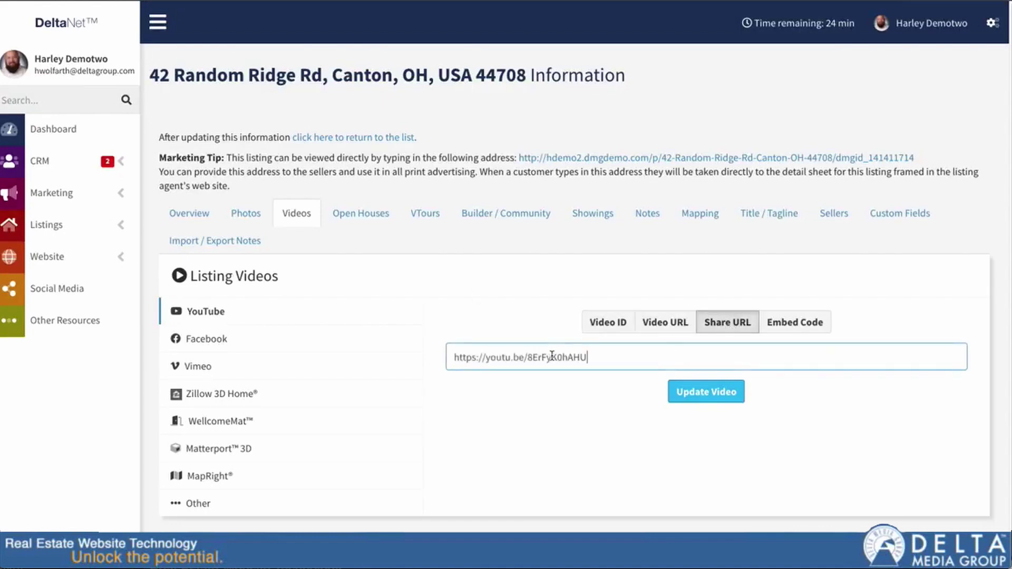
{"action": "left_click", "coordinate": [704, 401]}
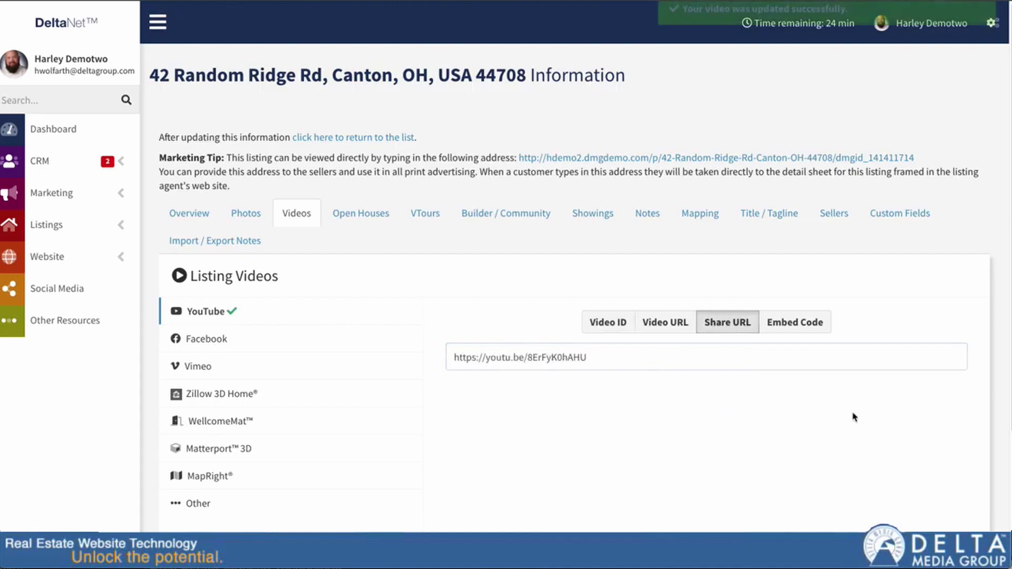
Step: Check the saved YouTube video's preview and compare its Video ID, Video URL, Share URL and Embed Code forms
{"action": "scroll", "coordinate": [823, 451], "scroll_direction": "down", "scroll_amount": 1}
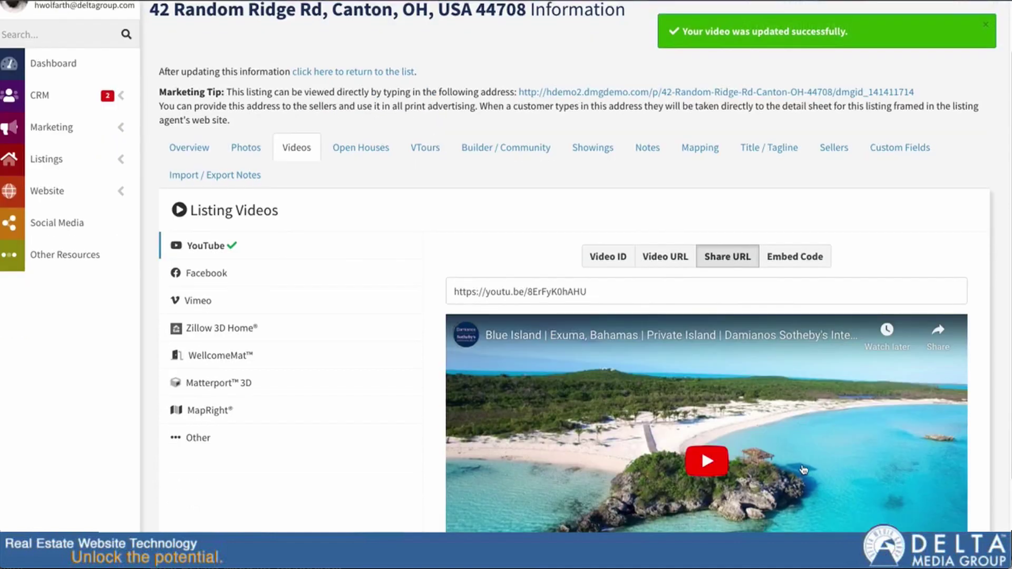
{"action": "left_click", "coordinate": [656, 259]}
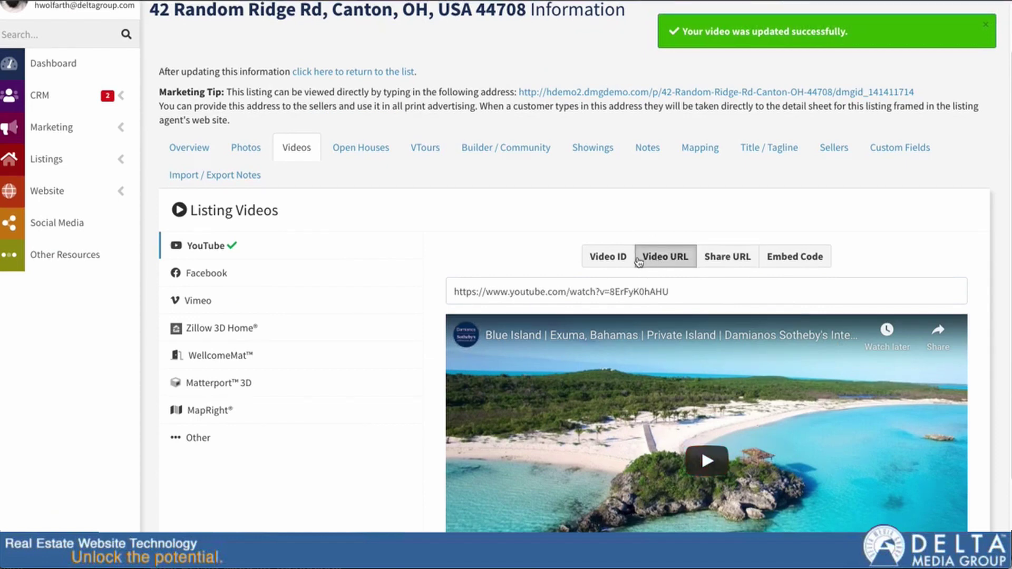
{"action": "left_click", "coordinate": [603, 259]}
{"action": "left_click", "coordinate": [664, 262]}
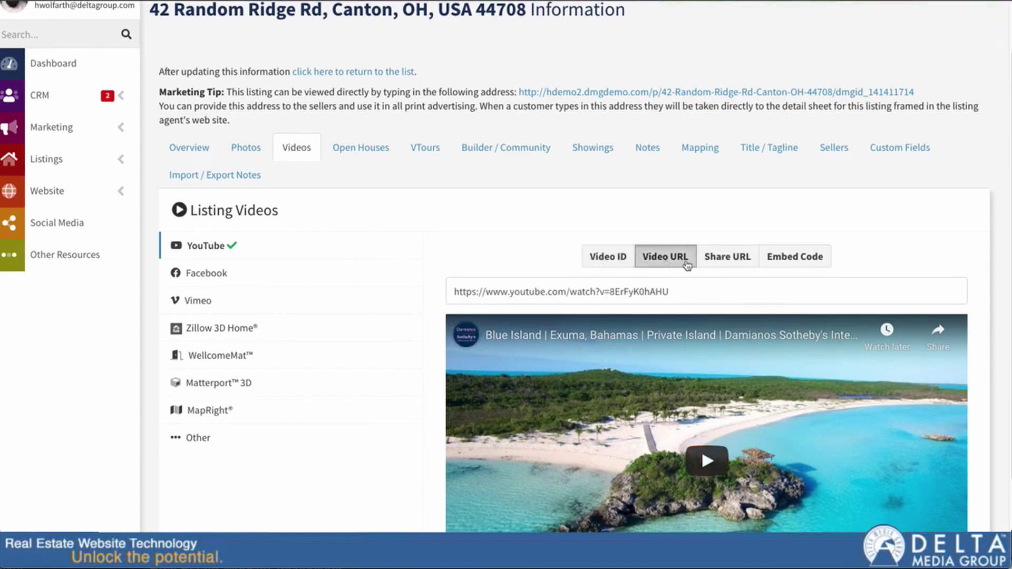
{"action": "left_click", "coordinate": [750, 262]}
{"action": "left_click", "coordinate": [795, 256]}
{"action": "left_click", "coordinate": [725, 256]}
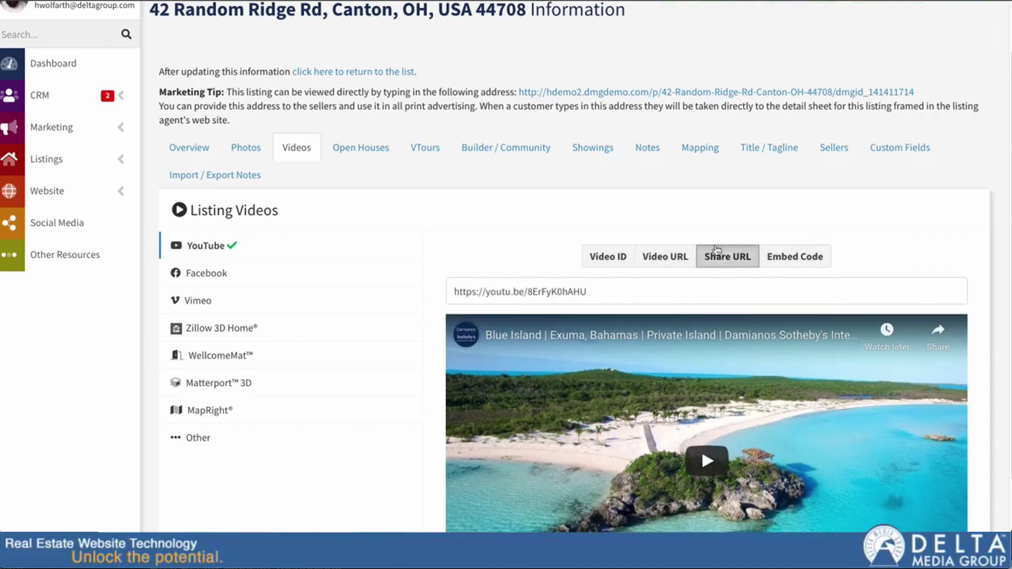
{"action": "scroll", "coordinate": [726, 257], "scroll_direction": "down", "scroll_amount": 3}
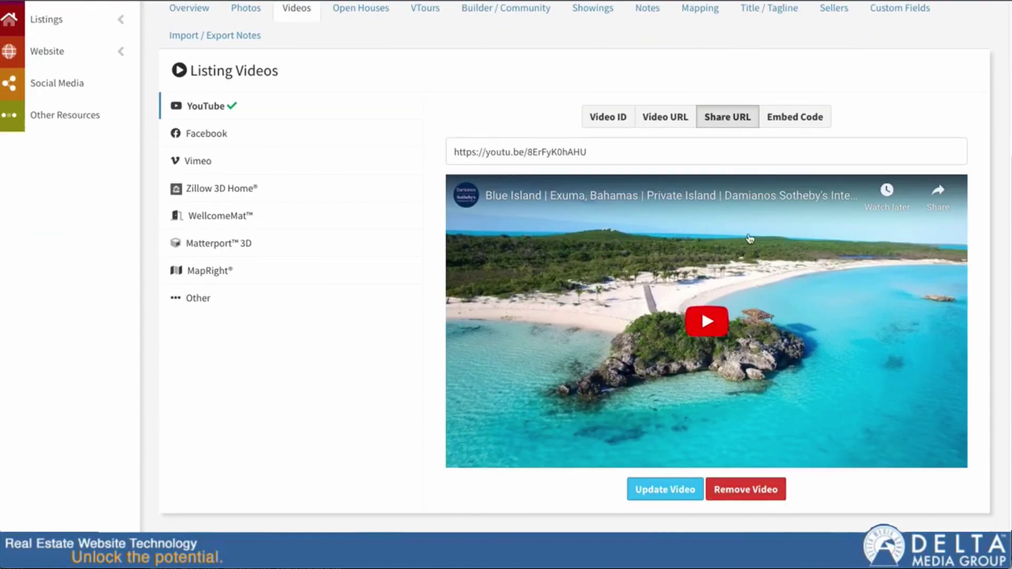
Step: Choose Facebook as the listing's video source, switch to Facebook and open the DeltaWolf Business Page, dismissing its introductory notice
{"action": "left_click", "coordinate": [233, 142]}
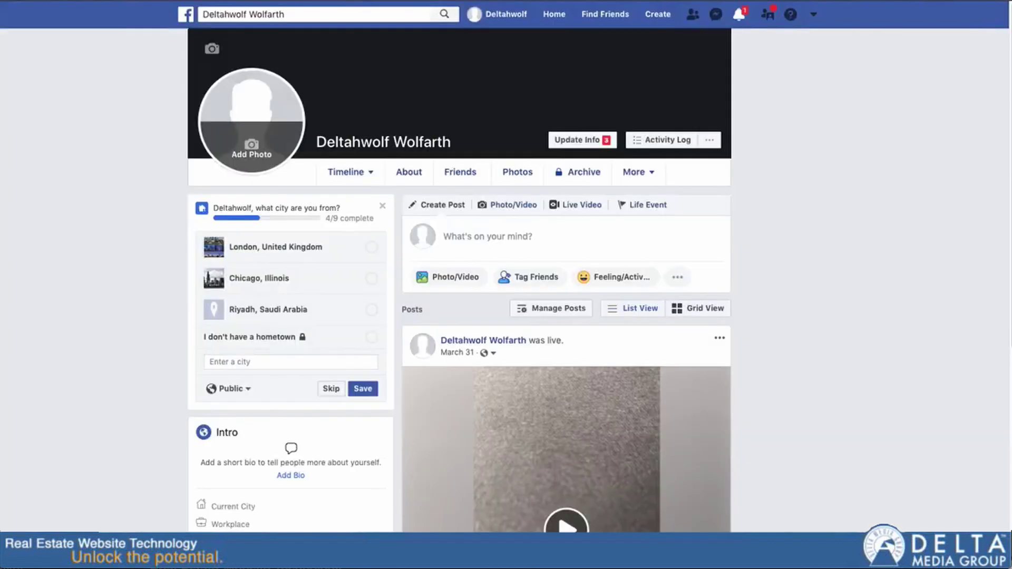
{"action": "left_click", "coordinate": [815, 14]}
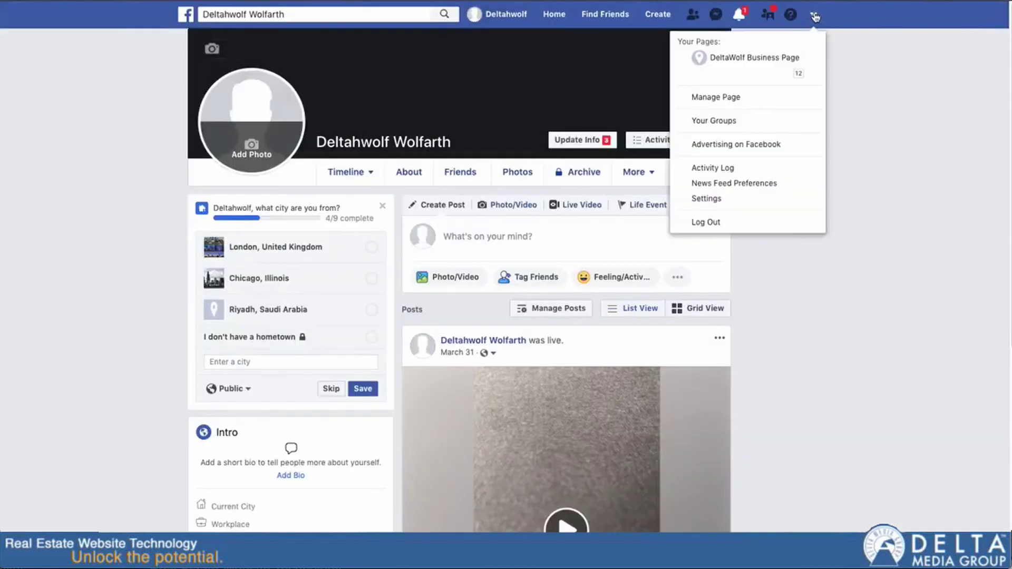
{"action": "left_click", "coordinate": [754, 58]}
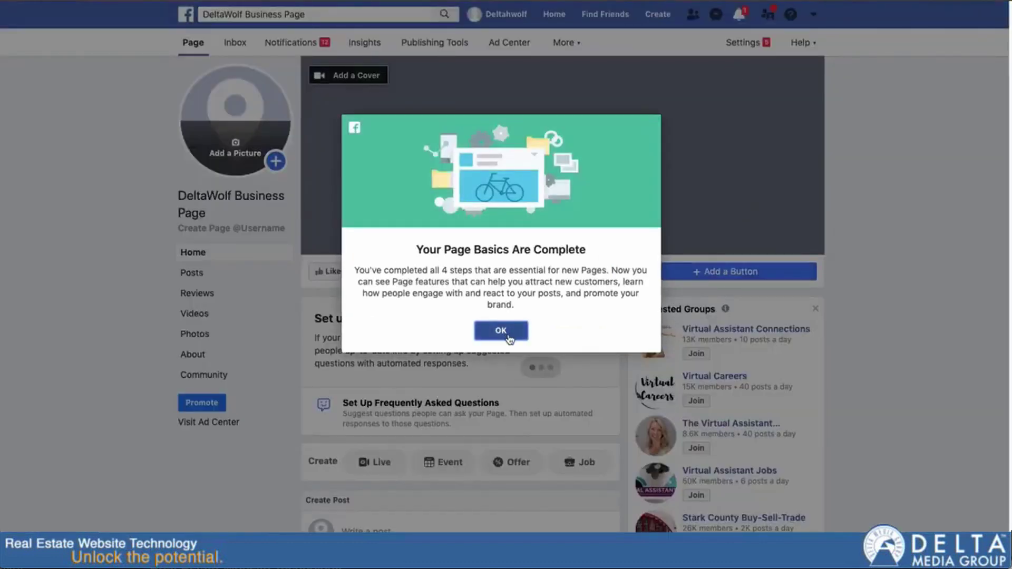
{"action": "left_click", "coordinate": [509, 339]}
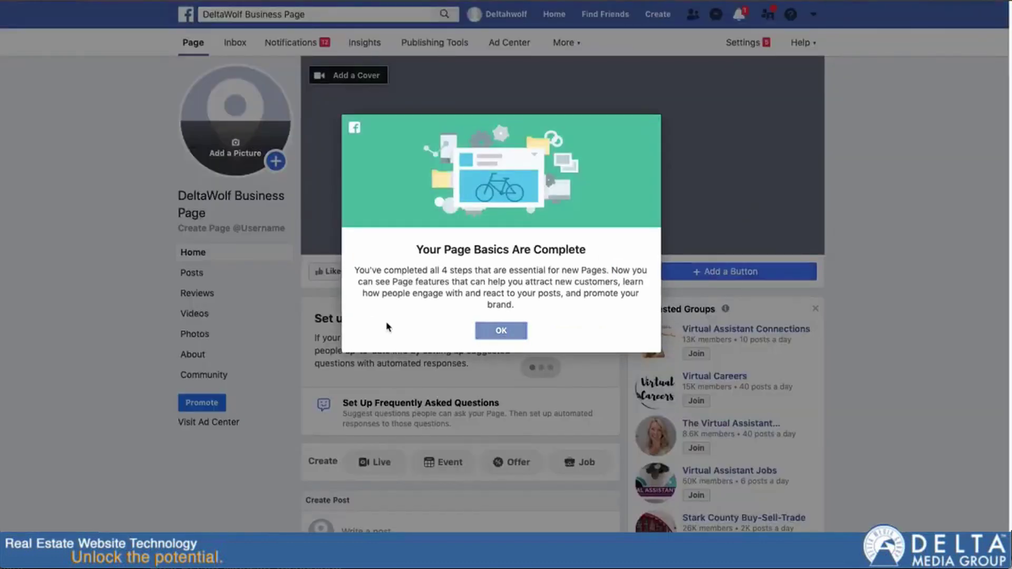
Step: Open the "my test vopen" video from the business page's video collection
{"action": "left_click", "coordinate": [193, 316]}
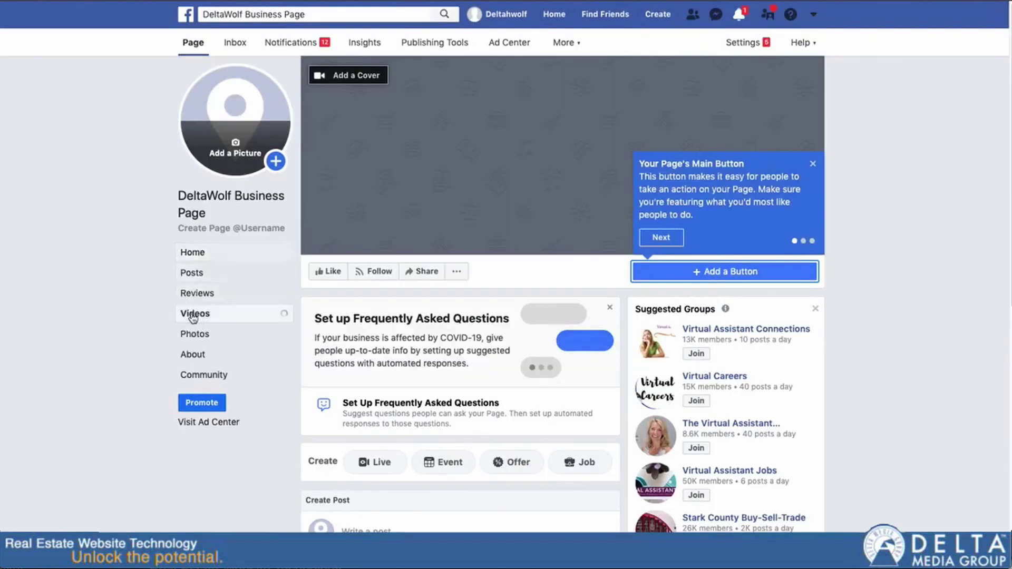
{"action": "scroll", "coordinate": [437, 414], "scroll_direction": "down", "scroll_amount": 4}
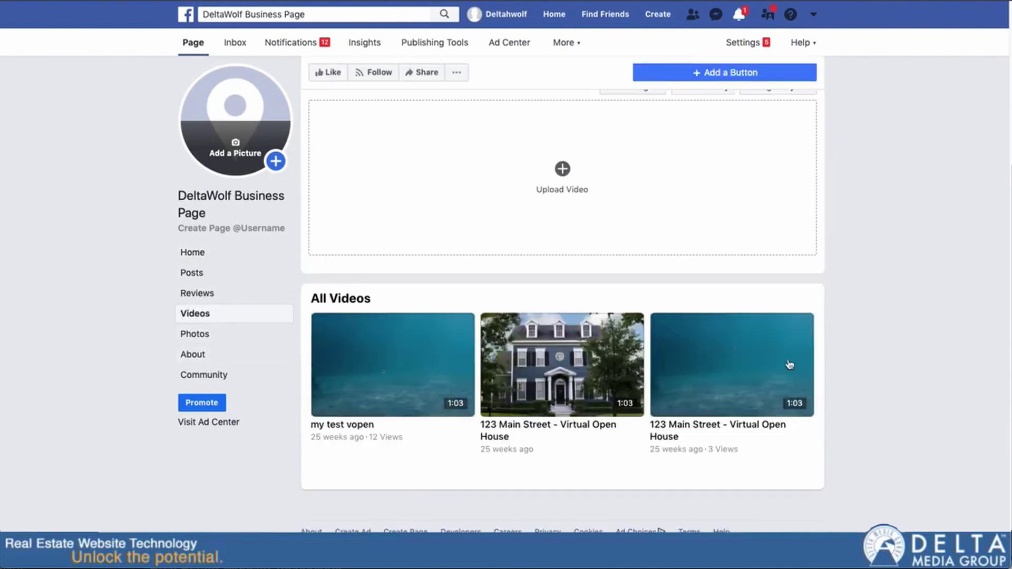
{"action": "left_click", "coordinate": [403, 374]}
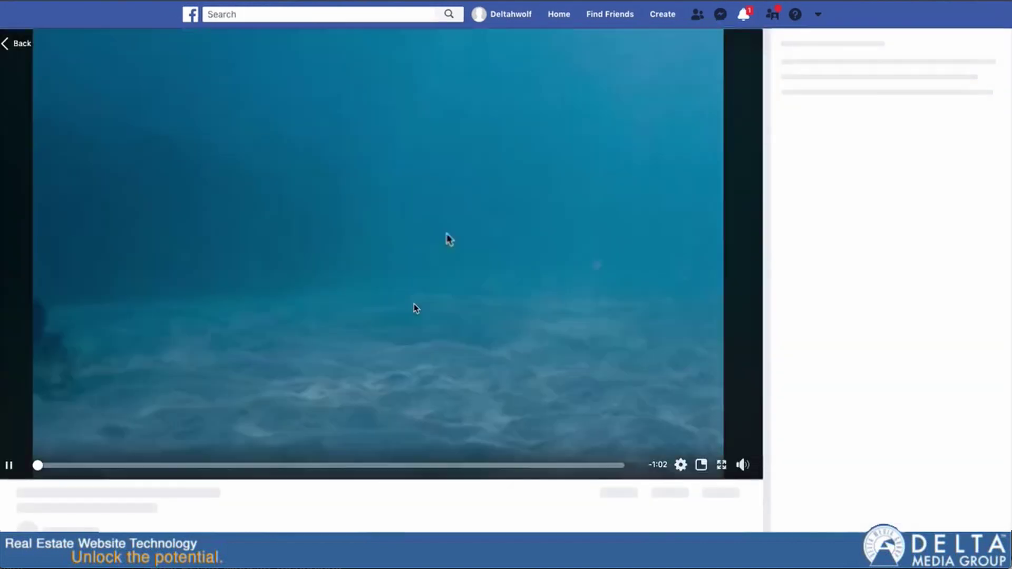
{"action": "left_click", "coordinate": [449, 239]}
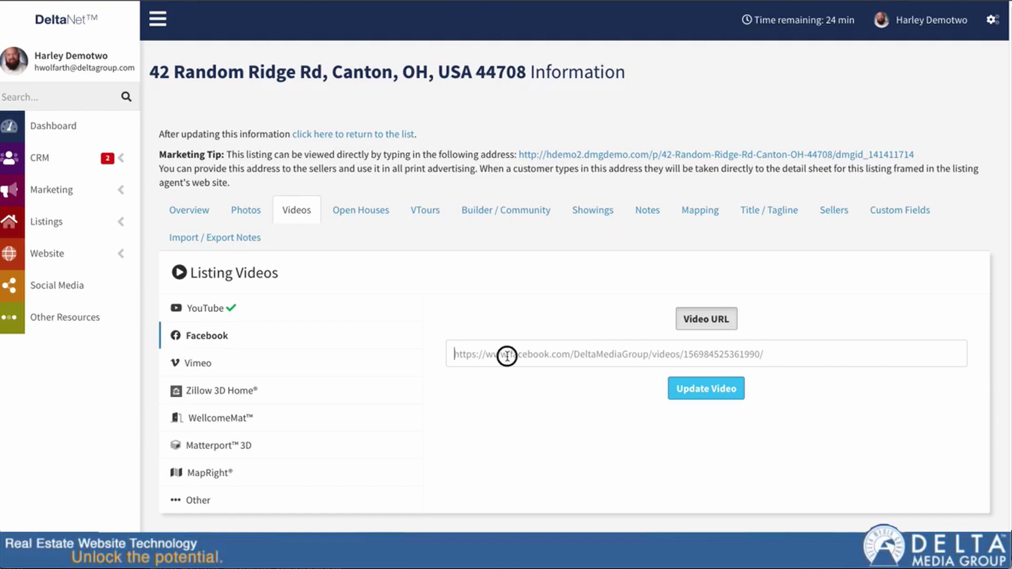
{"action": "triple_click", "coordinate": [506, 354]}
{"action": "key", "text": "ctrl+v"}
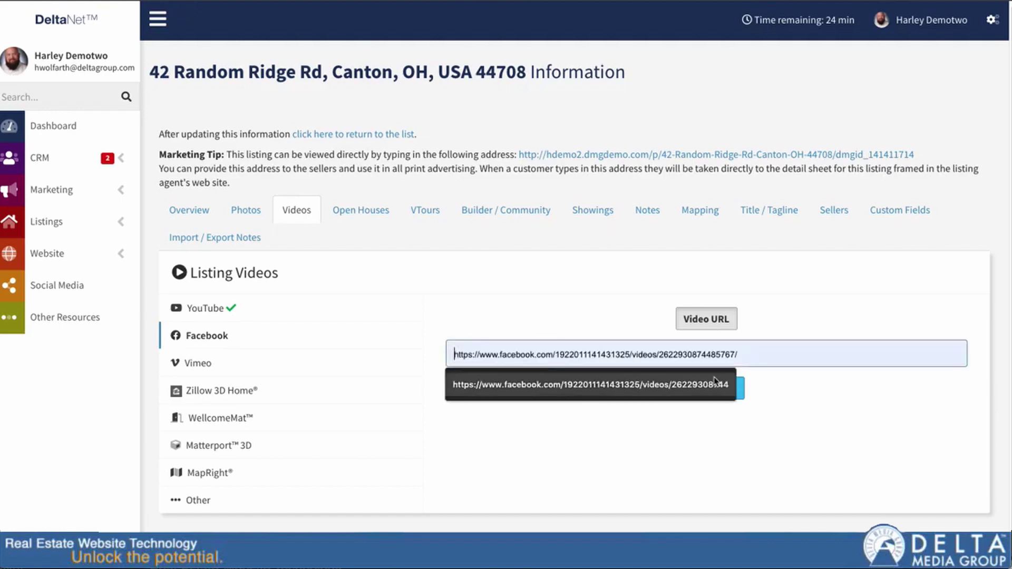
{"action": "left_click", "coordinate": [723, 389]}
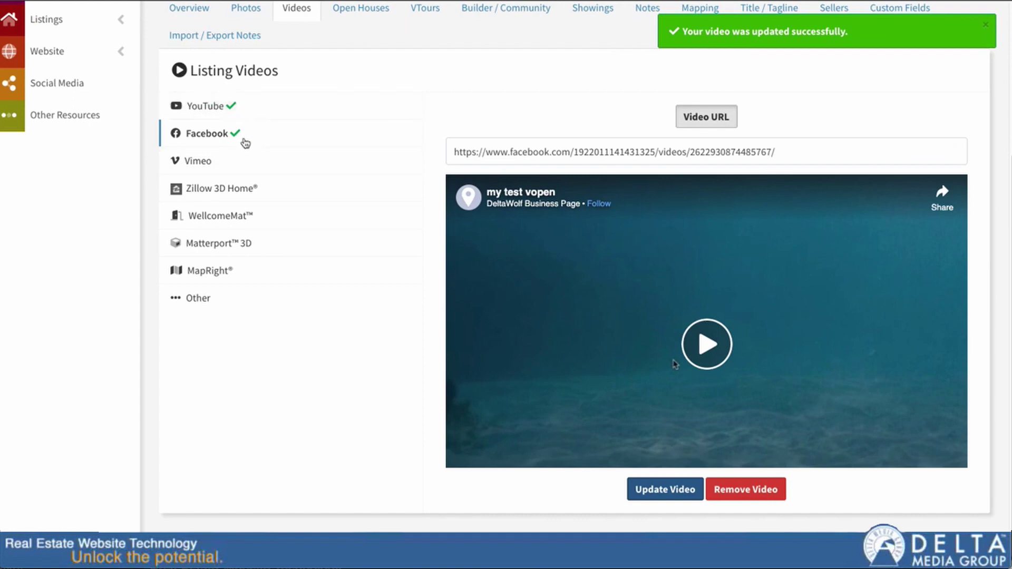
Step: Review the entry forms of the remaining video sources: Vimeo, Zillow 3D Home, WellcomeMat, Matterport 3D, MapRight and Other
{"action": "left_click", "coordinate": [246, 160]}
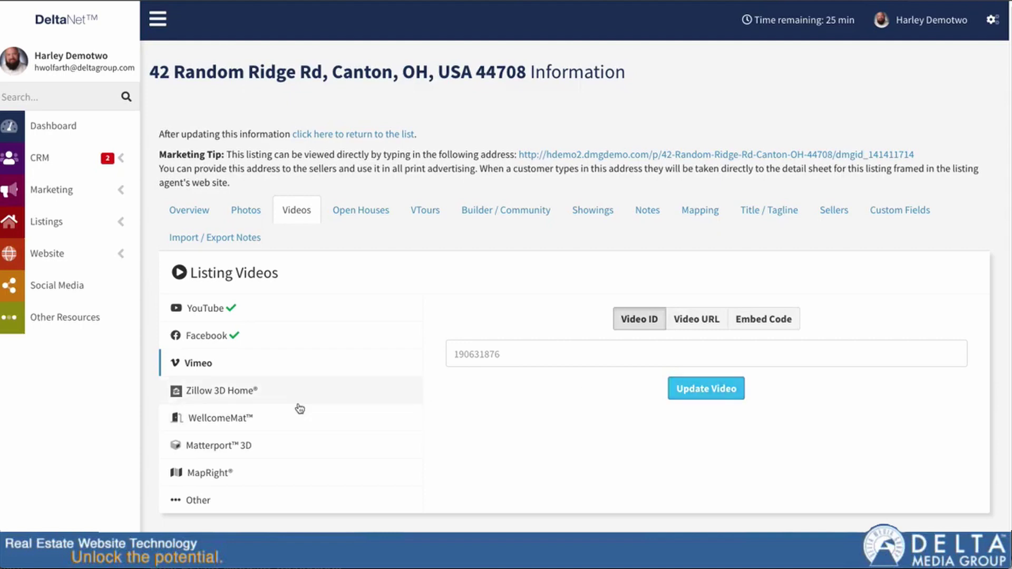
{"action": "left_click", "coordinate": [245, 390]}
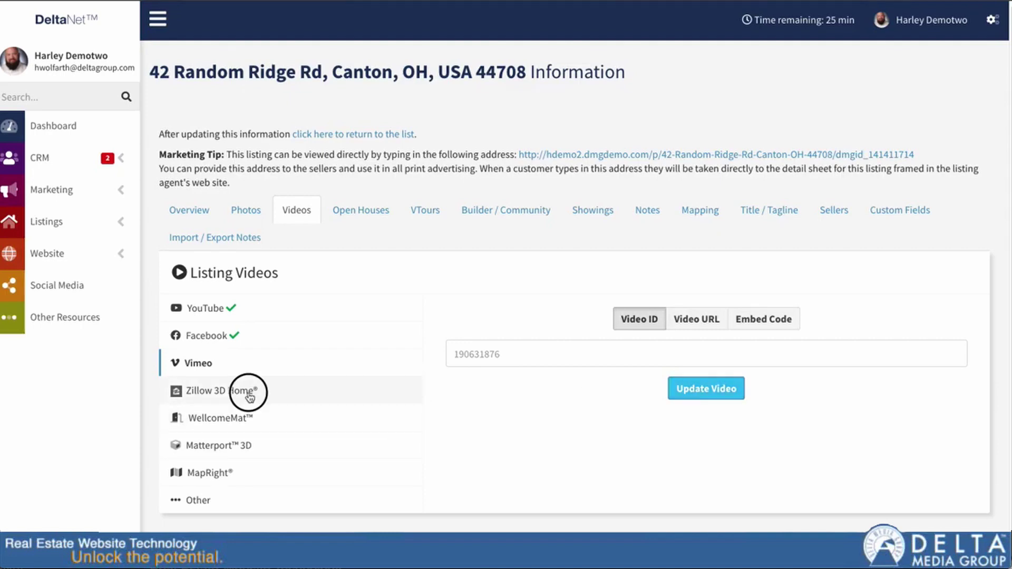
{"action": "left_click", "coordinate": [256, 425]}
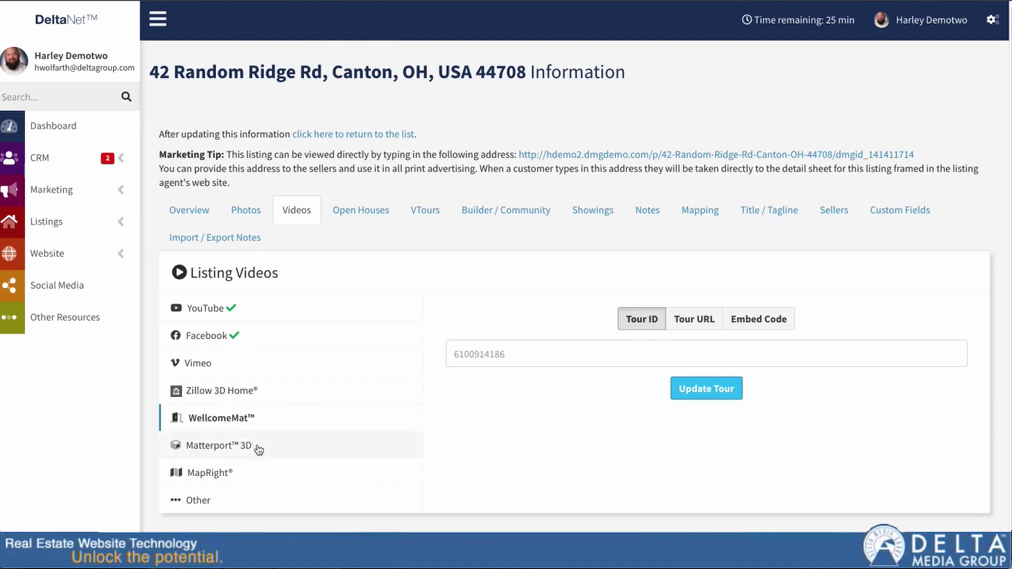
{"action": "left_click", "coordinate": [258, 449]}
{"action": "left_click", "coordinate": [247, 474]}
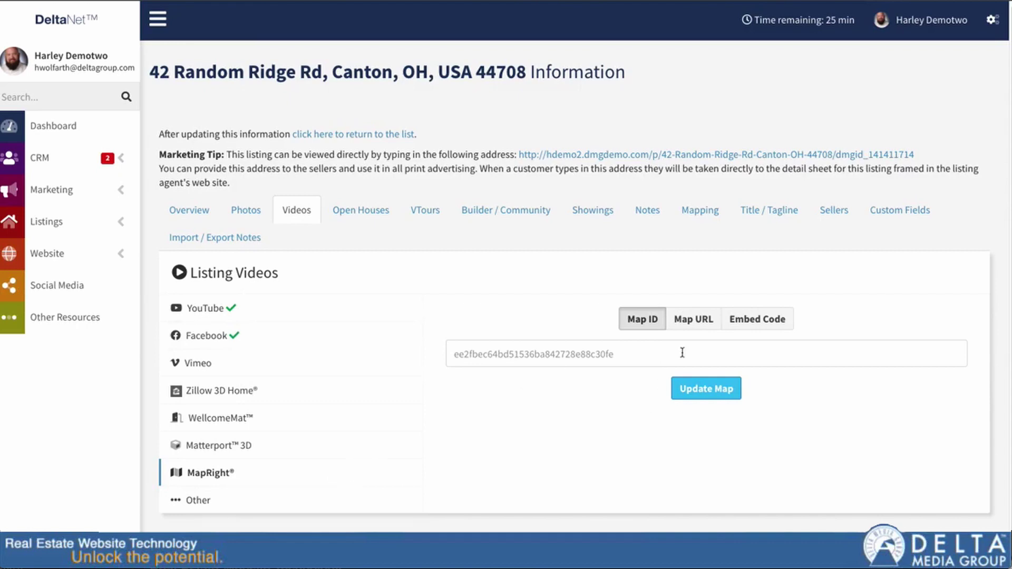
{"action": "left_click", "coordinate": [204, 499]}
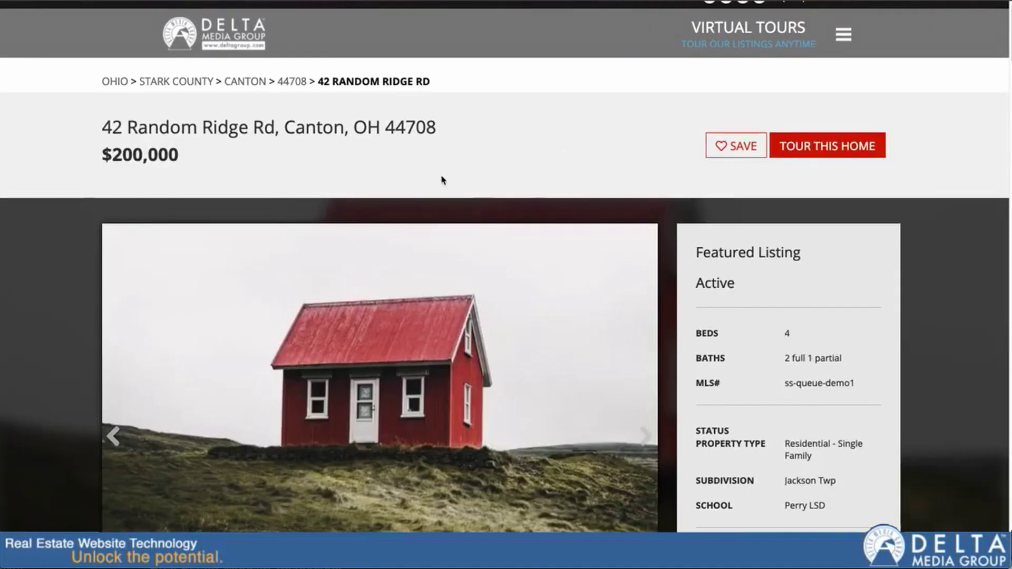
Step: Examine the public listing page's Listing Video and Virtual Open House Video sections, then return to its photo gallery
{"action": "scroll", "coordinate": [93, 180], "scroll_direction": "down", "scroll_amount": 10}
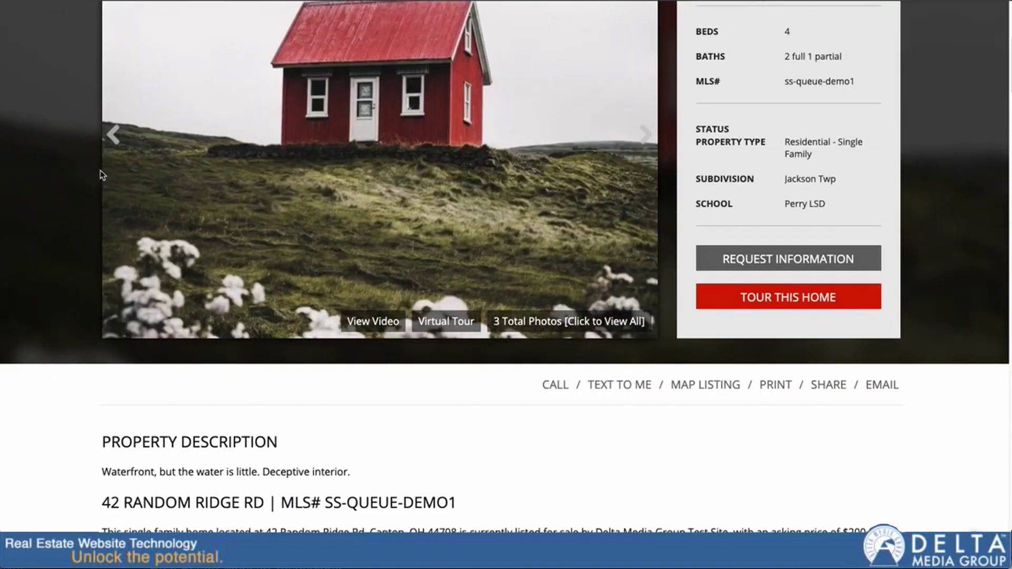
{"action": "scroll", "coordinate": [117, 171], "scroll_direction": "down", "scroll_amount": 7}
{"action": "scroll", "coordinate": [520, 231], "scroll_direction": "up", "scroll_amount": 2}
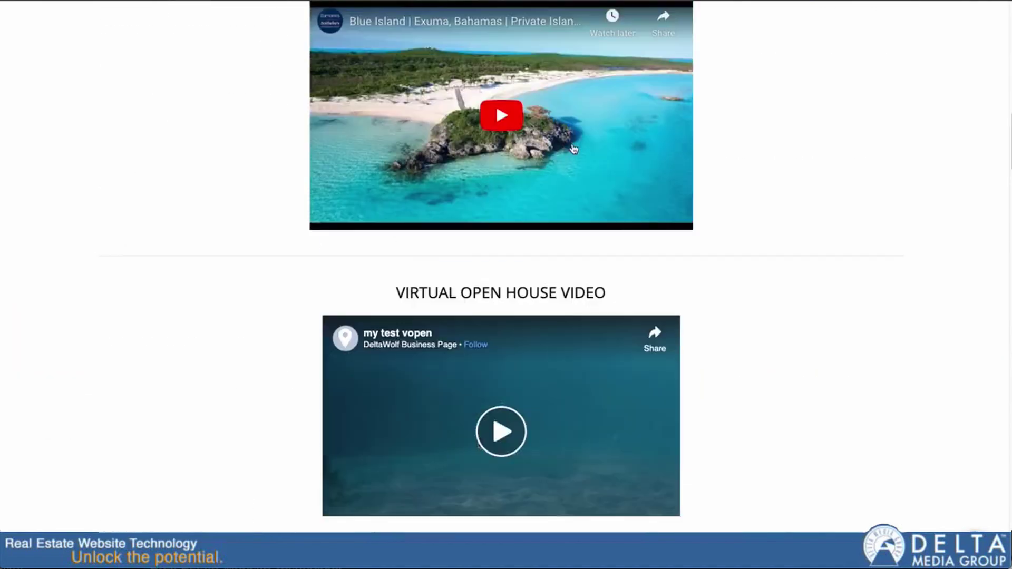
{"action": "scroll", "coordinate": [479, 354], "scroll_direction": "up", "scroll_amount": 2}
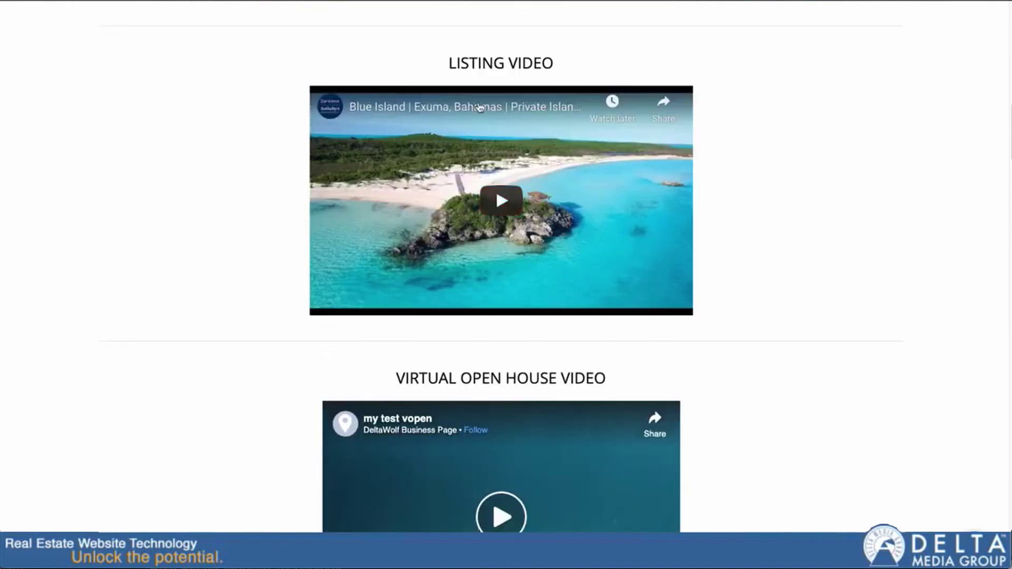
{"action": "scroll", "coordinate": [482, 115], "scroll_direction": "down", "scroll_amount": 5}
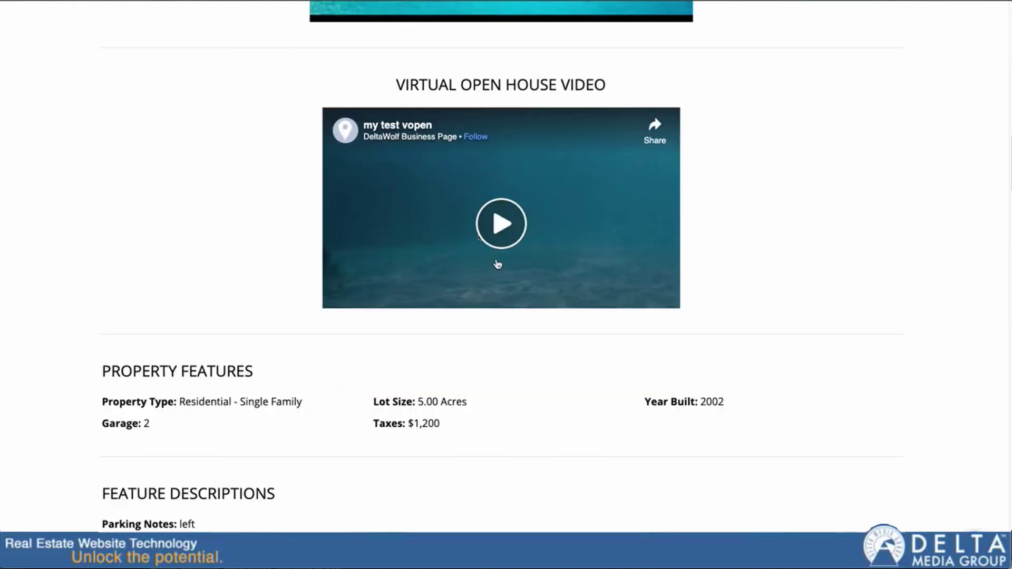
{"action": "scroll", "coordinate": [469, 187], "scroll_direction": "up", "scroll_amount": 5}
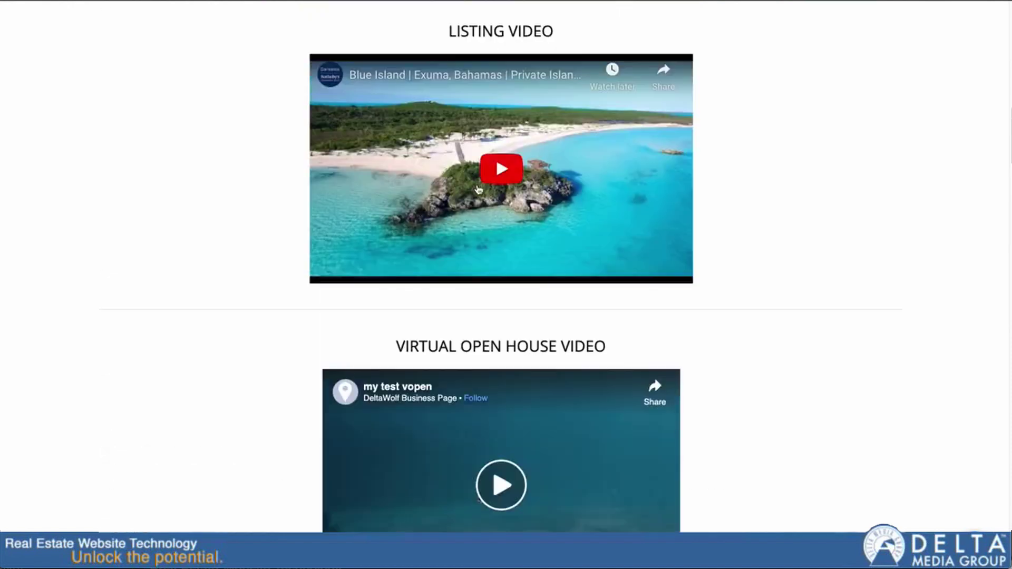
{"action": "scroll", "coordinate": [441, 188], "scroll_direction": "up", "scroll_amount": 10}
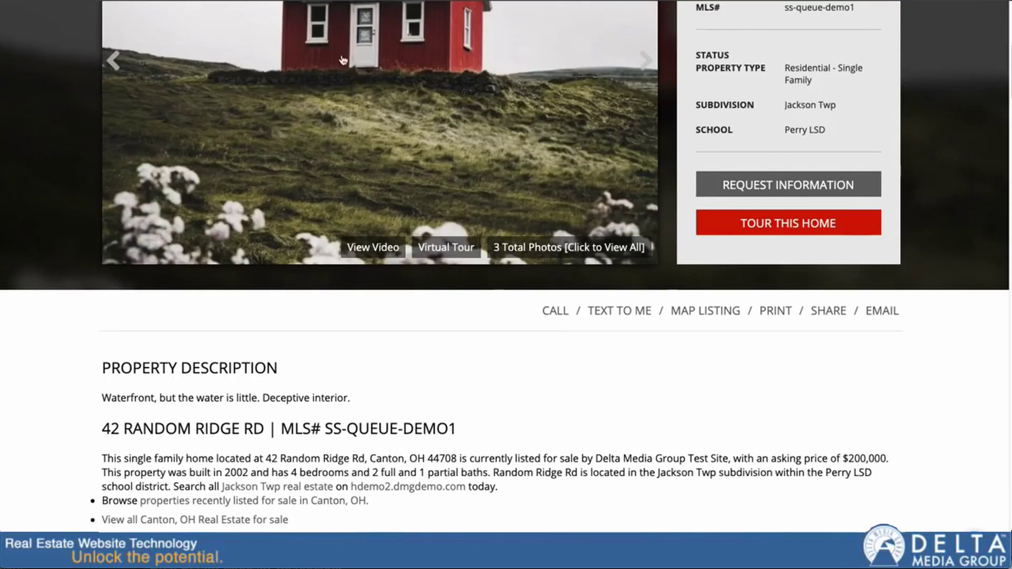
{"action": "scroll", "coordinate": [348, 76], "scroll_direction": "up", "scroll_amount": 3}
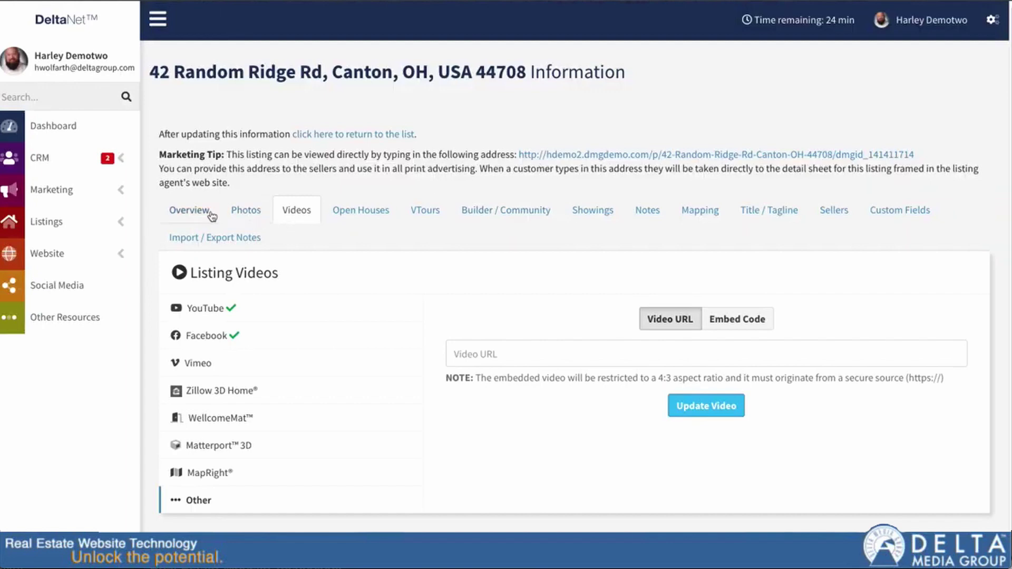
Step: In the listing's overview, set the YouTube video as first displayed in the photo gallery and update the gallery
{"action": "left_click", "coordinate": [185, 212]}
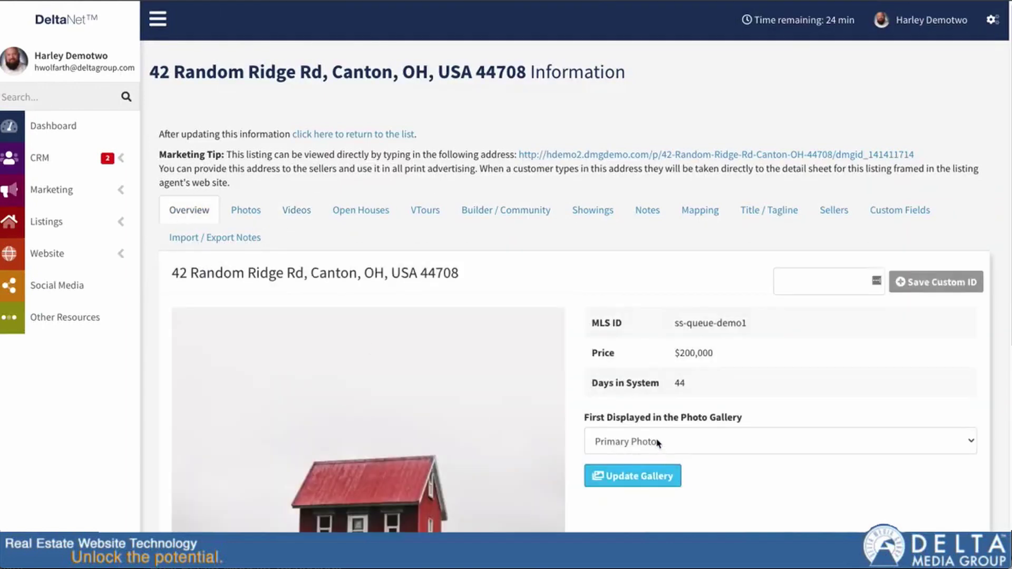
{"action": "left_click", "coordinate": [661, 442]}
{"action": "left_click", "coordinate": [437, 456]}
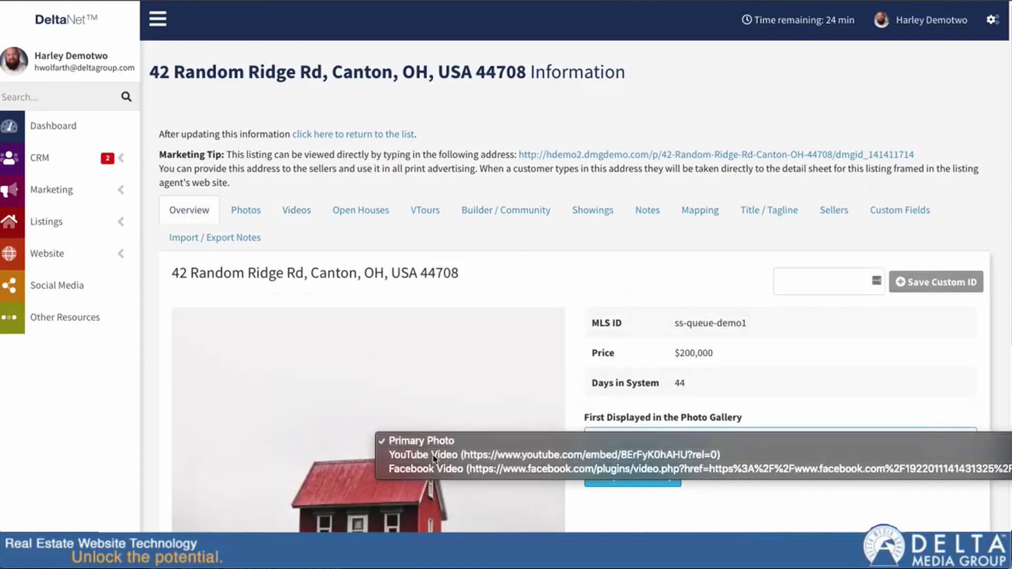
{"action": "left_click", "coordinate": [631, 478]}
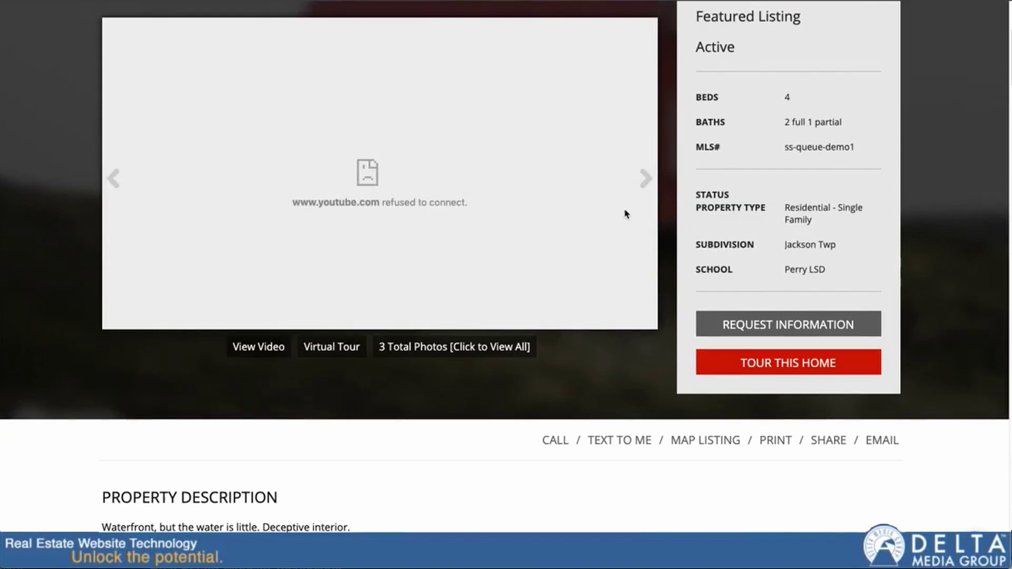
Step: Check the photo gallery on the public listing page by paging forward and back between the video and the photos
{"action": "left_click", "coordinate": [643, 184]}
{"action": "left_click", "coordinate": [632, 174]}
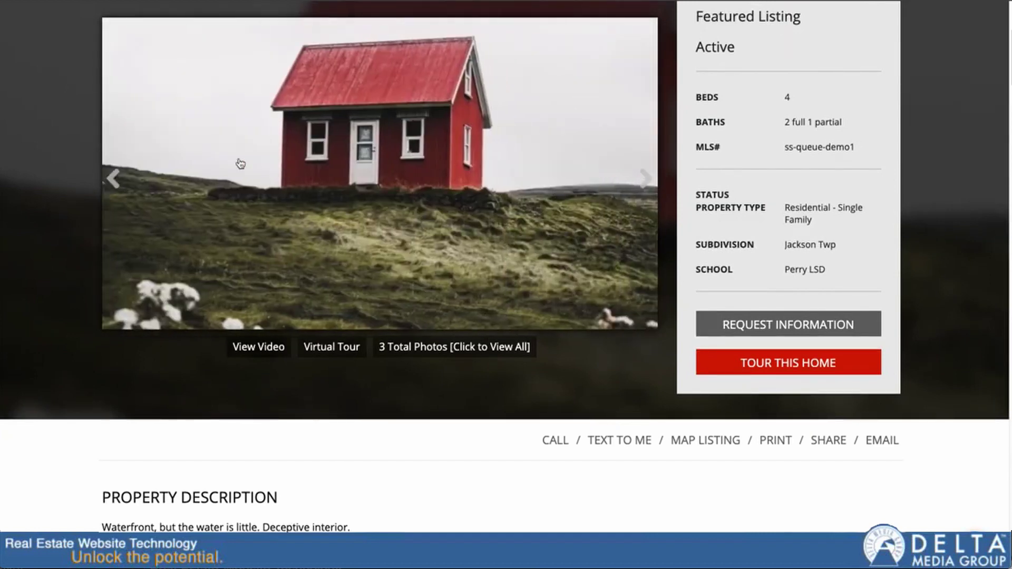
{"action": "left_click", "coordinate": [121, 179]}
{"action": "left_click", "coordinate": [649, 181]}
{"action": "left_click", "coordinate": [651, 184]}
{"action": "left_click", "coordinate": [652, 185]}
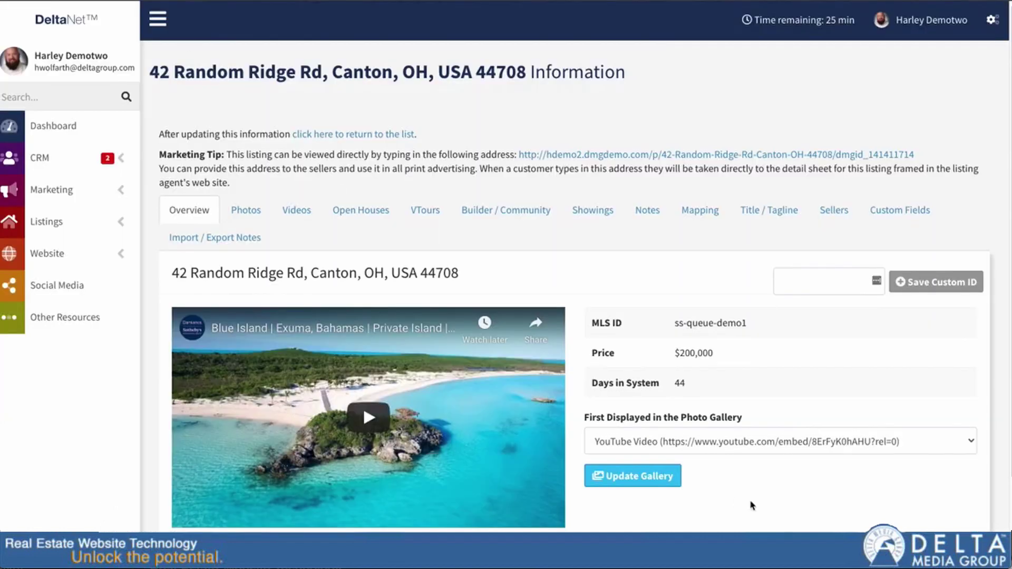
Step: Set the first item displayed in the listing's photo gallery back to Primary Photo and update the gallery
{"action": "left_click", "coordinate": [703, 441]}
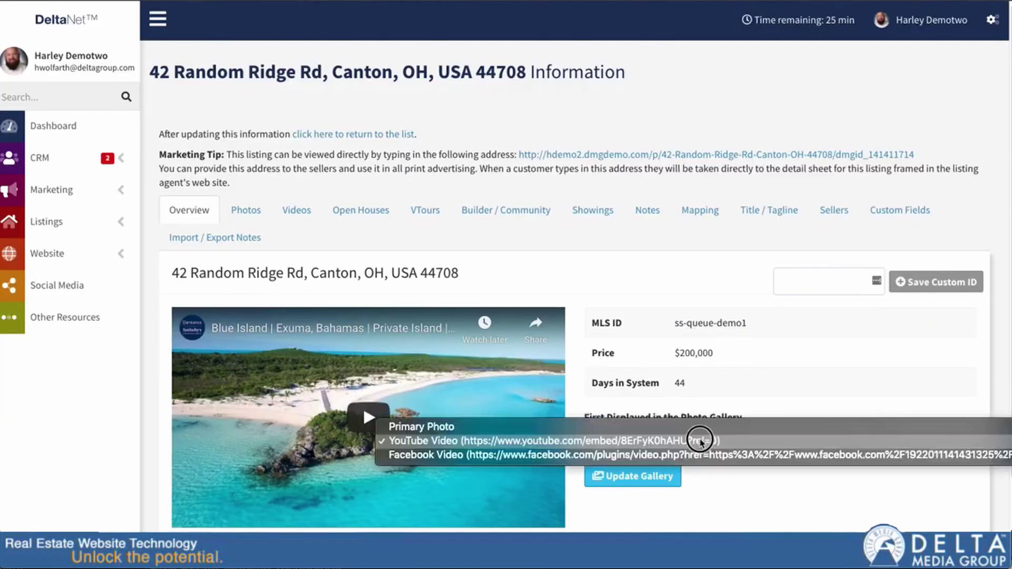
{"action": "left_click", "coordinate": [680, 420]}
{"action": "left_click", "coordinate": [596, 477]}
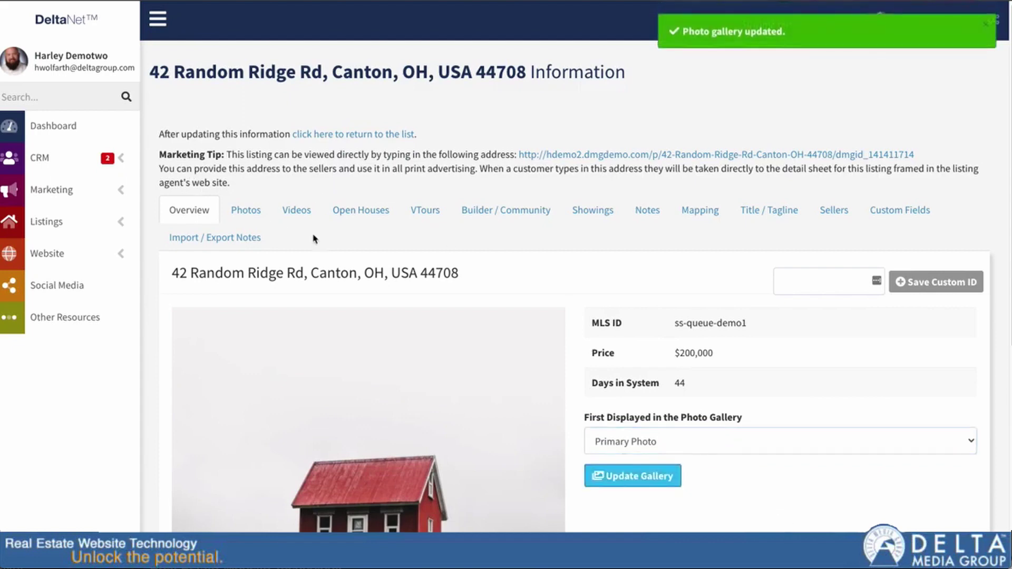
Step: Open the listing's Open Houses section and review the new open house form, its agent choices and the availability settings
{"action": "left_click", "coordinate": [354, 212]}
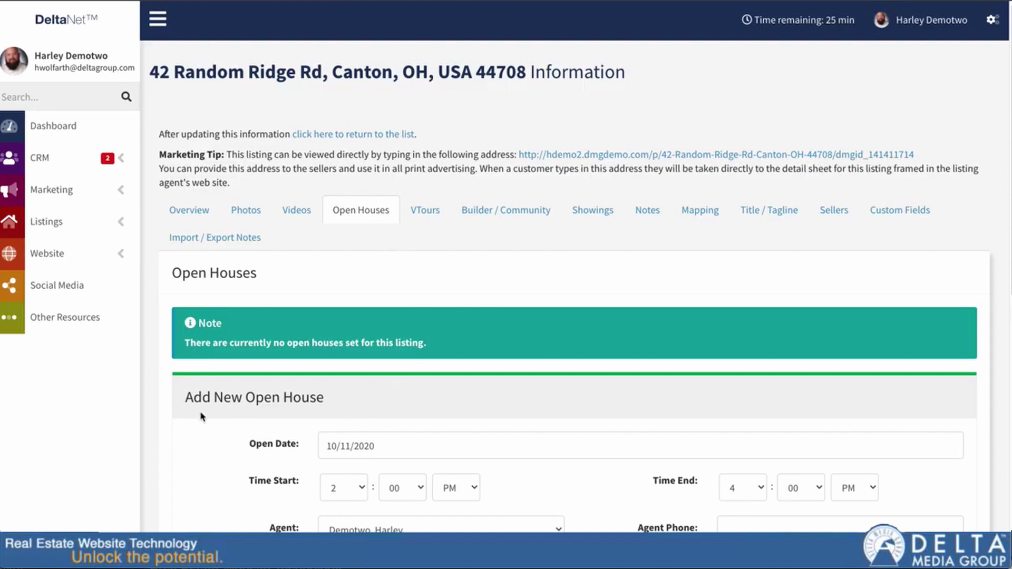
{"action": "scroll", "coordinate": [200, 417], "scroll_direction": "down", "scroll_amount": 5}
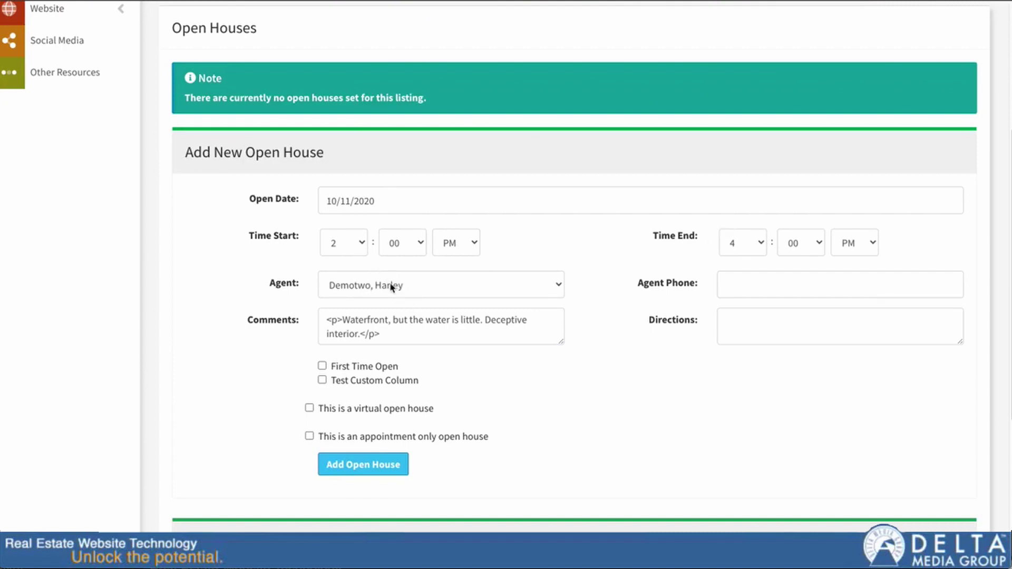
{"action": "left_click", "coordinate": [422, 289]}
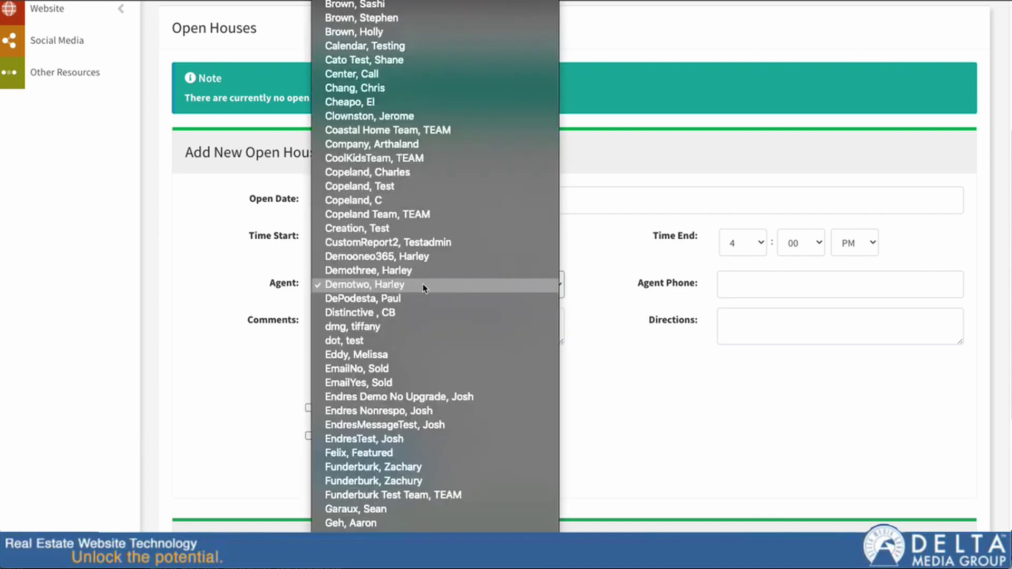
{"action": "left_click", "coordinate": [423, 285]}
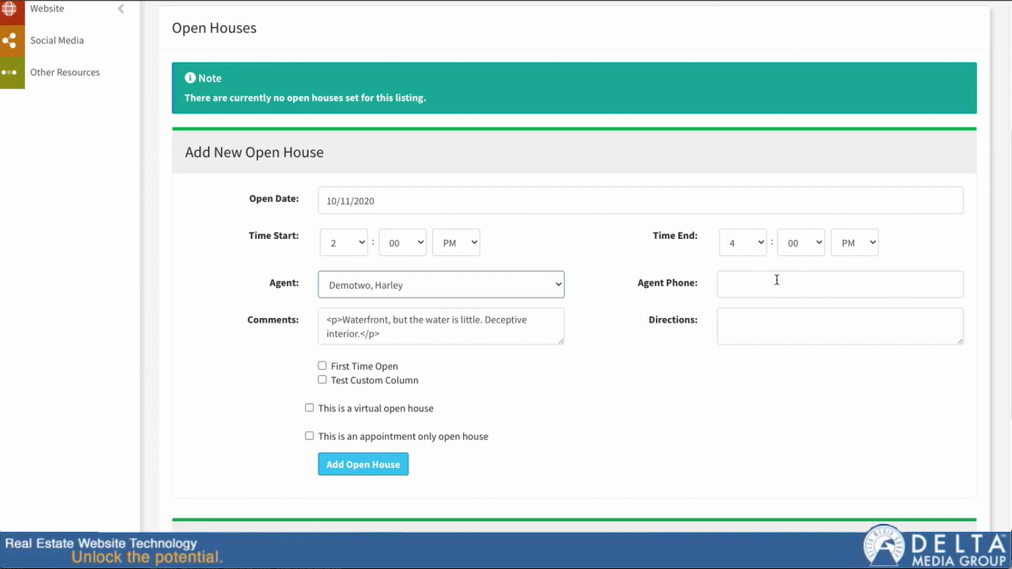
{"action": "scroll", "coordinate": [473, 335], "scroll_direction": "down", "scroll_amount": 2}
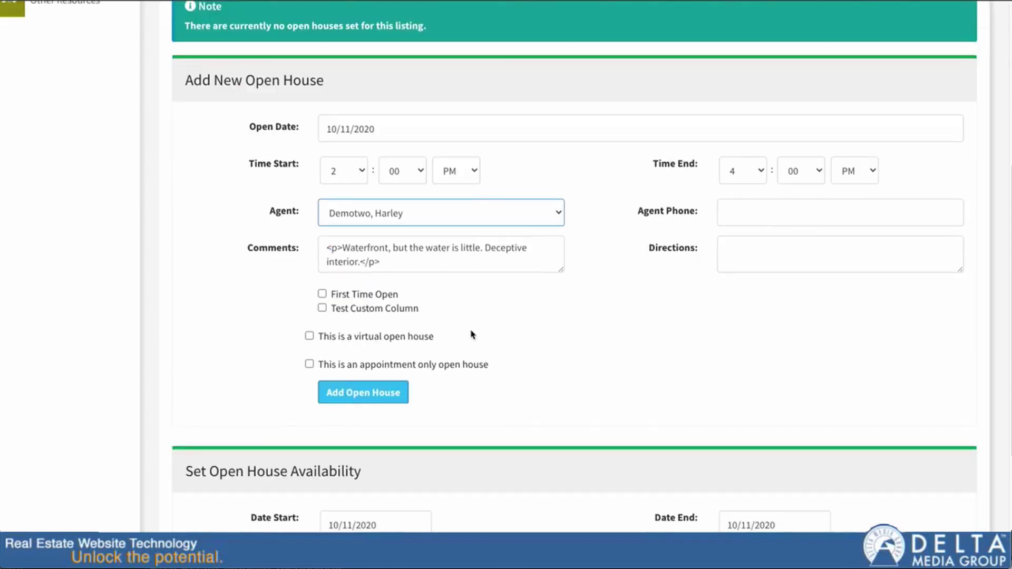
{"action": "scroll", "coordinate": [454, 282], "scroll_direction": "down", "scroll_amount": 2}
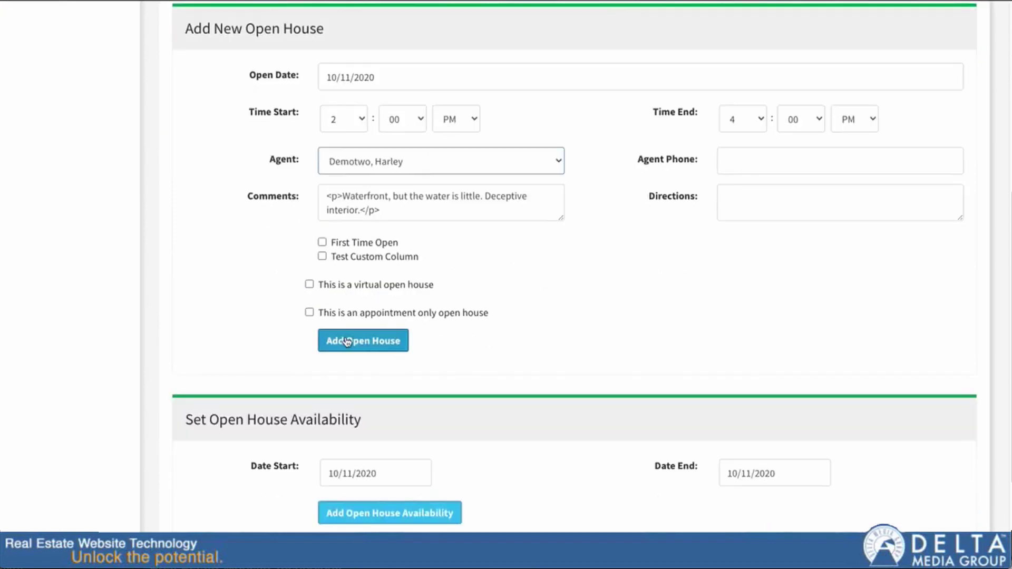
{"action": "scroll", "coordinate": [550, 357], "scroll_direction": "down", "scroll_amount": 1}
{"action": "scroll", "coordinate": [548, 343], "scroll_direction": "down", "scroll_amount": 5}
{"action": "scroll", "coordinate": [516, 306], "scroll_direction": "up", "scroll_amount": 2}
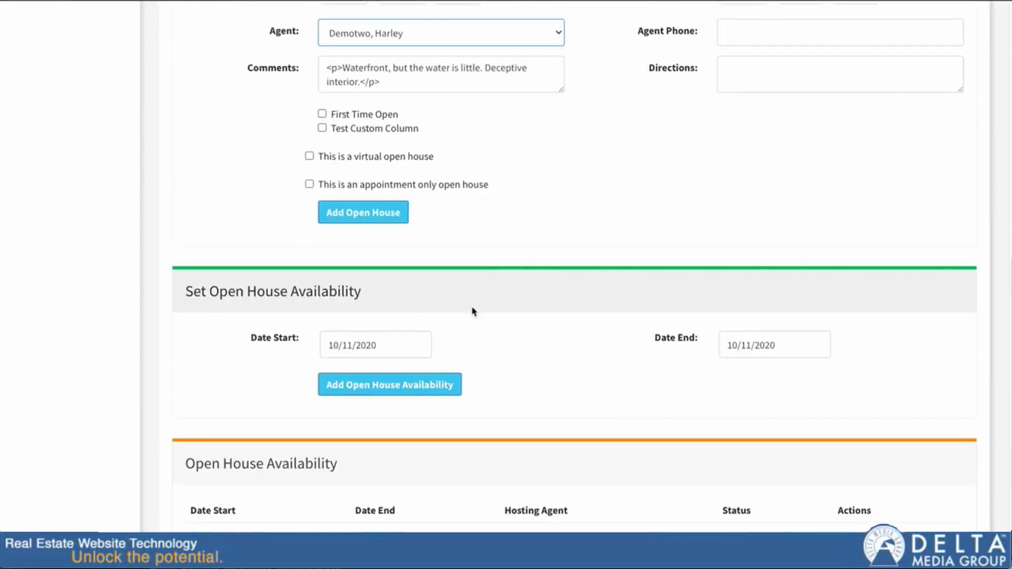
{"action": "scroll", "coordinate": [483, 287], "scroll_direction": "up", "scroll_amount": 5}
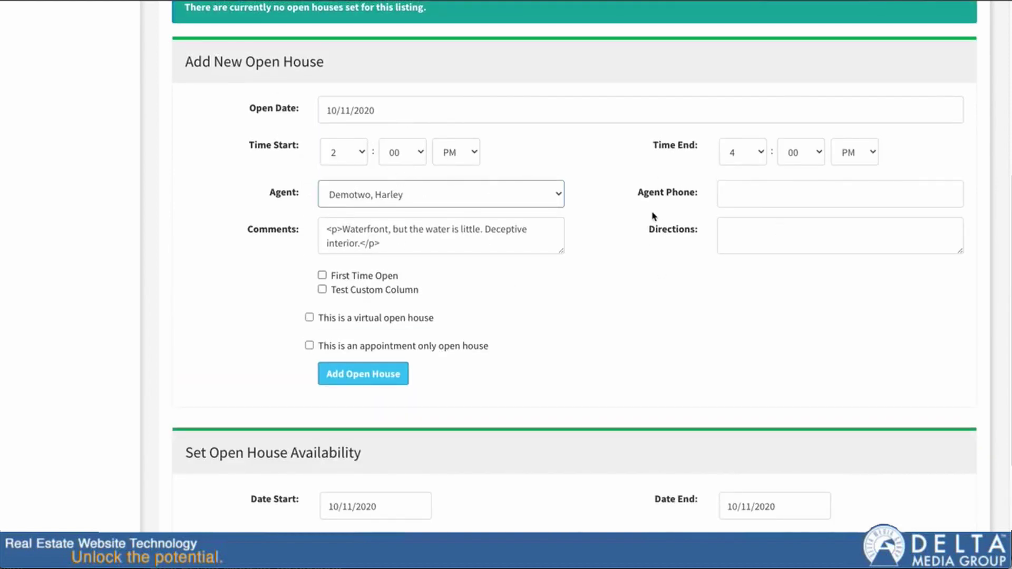
Step: Mark the new open house as virtual, check its URL field and expand the Premiere Video options
{"action": "left_click", "coordinate": [310, 317]}
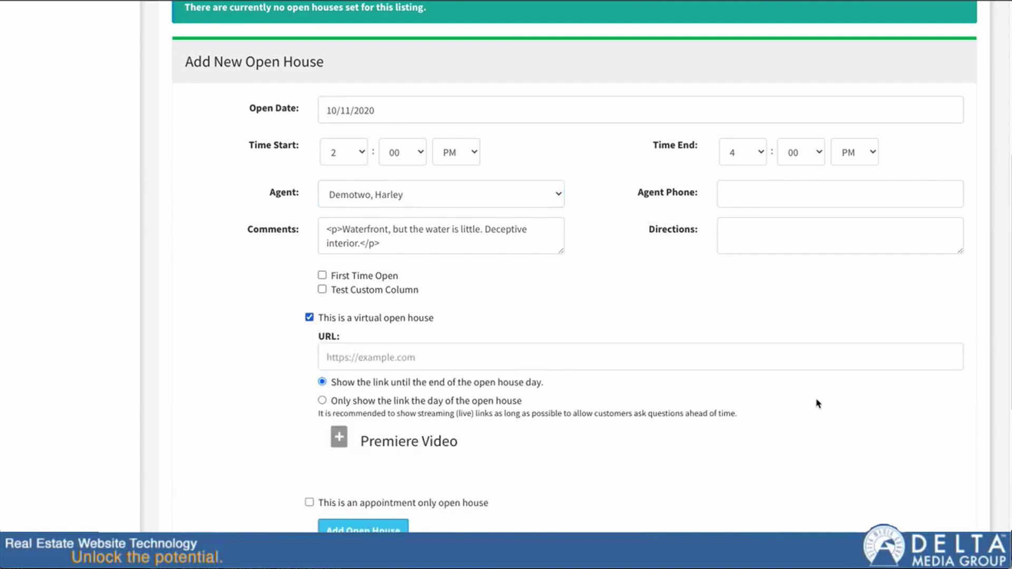
{"action": "scroll", "coordinate": [801, 398], "scroll_direction": "down", "scroll_amount": 2}
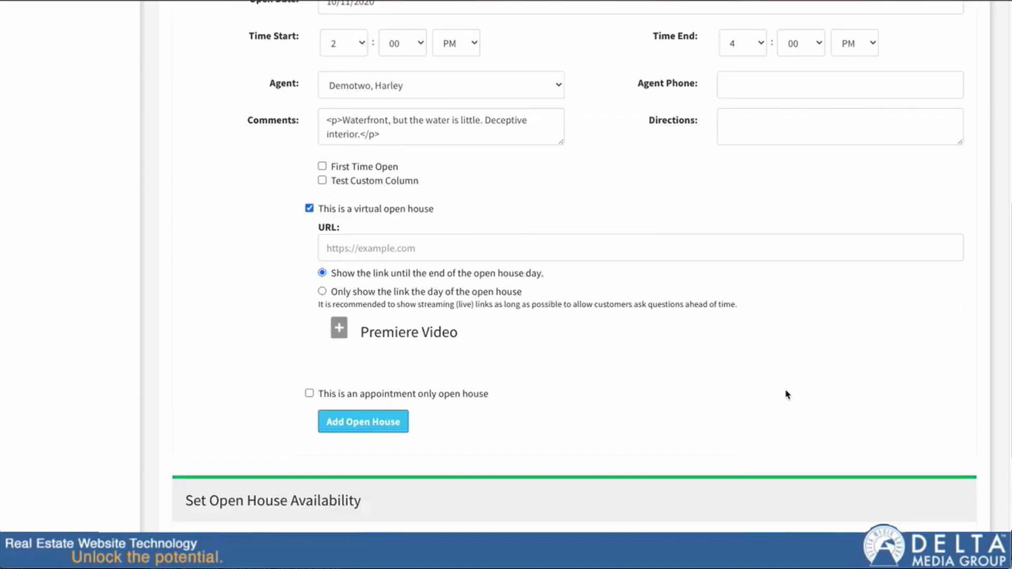
{"action": "left_click", "coordinate": [334, 247]}
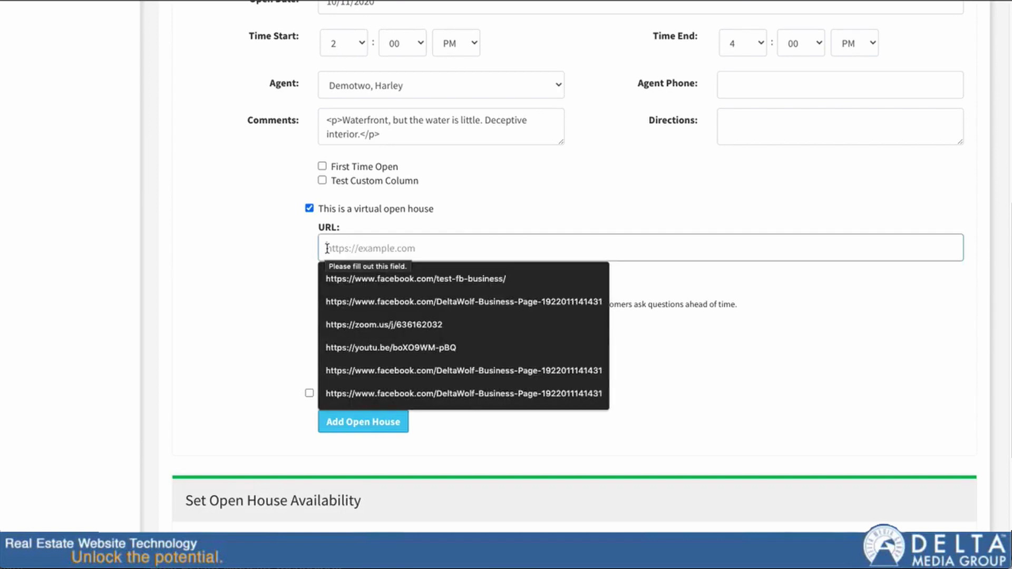
{"action": "left_click", "coordinate": [268, 262]}
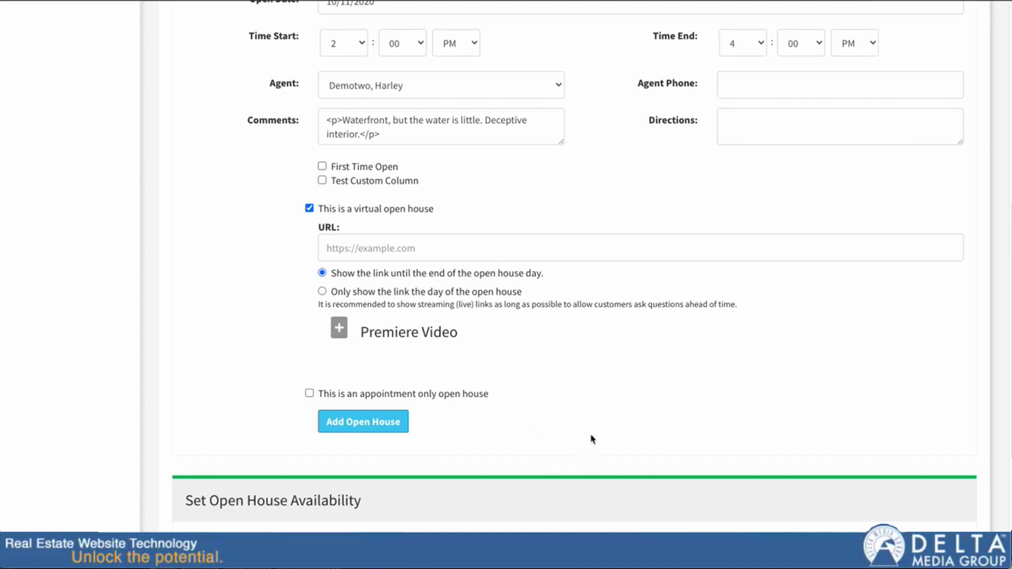
{"action": "left_click", "coordinate": [339, 330]}
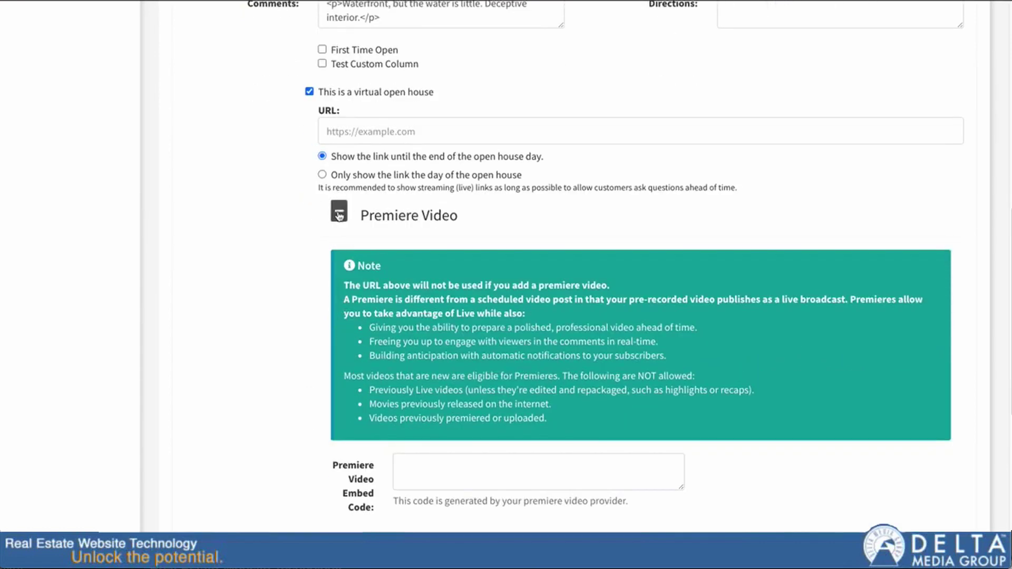
Step: Check the Premiere Video Embed Code field of the new virtual open house
{"action": "scroll", "coordinate": [339, 215], "scroll_direction": "down", "scroll_amount": 1}
{"action": "left_click", "coordinate": [412, 421]}
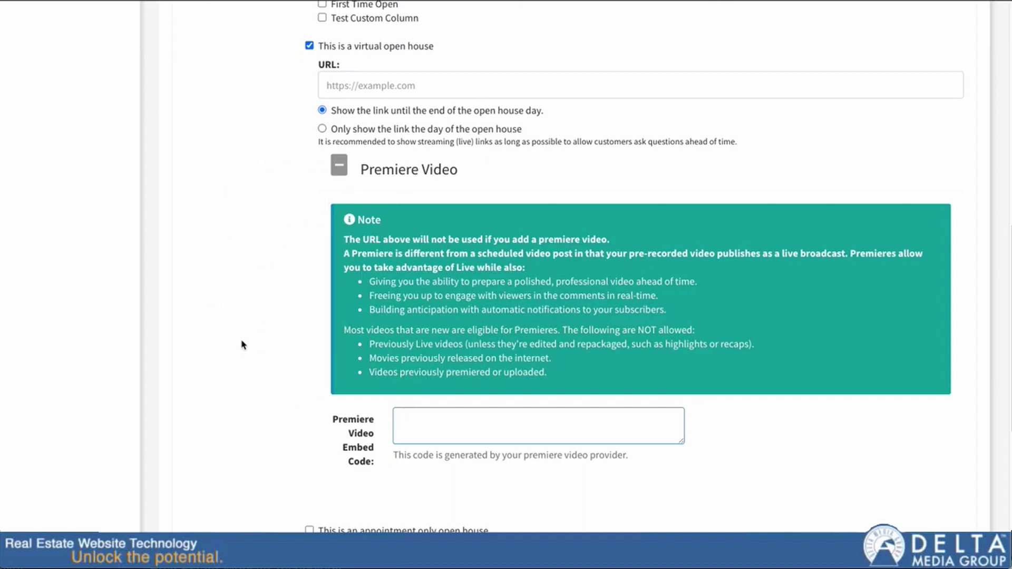
Step: Open the listing's VTours section and review the primary and secondary virtual tour forms, including the primary tour's URL field
{"action": "scroll", "coordinate": [264, 369], "scroll_direction": "up", "scroll_amount": 10}
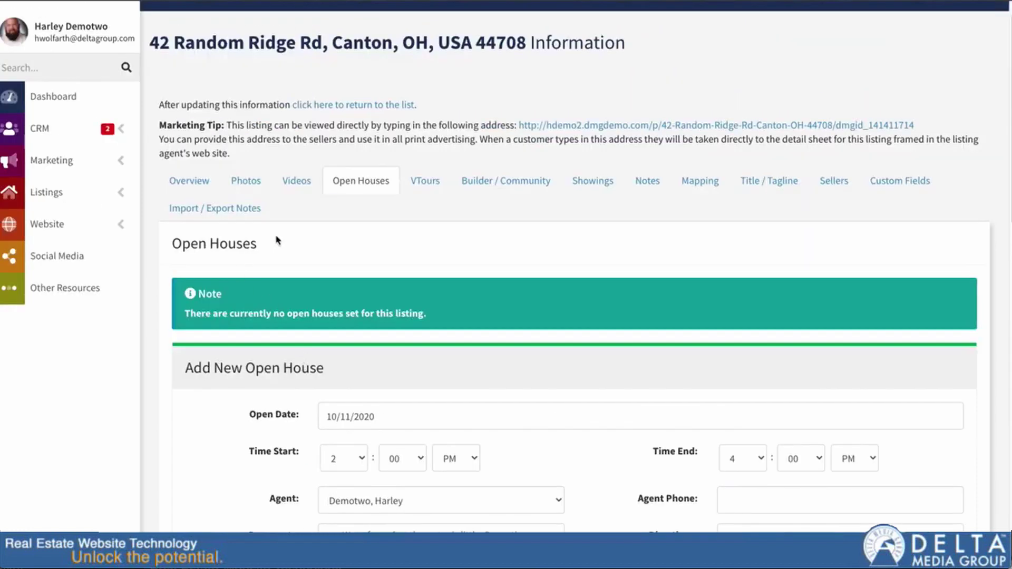
{"action": "left_click", "coordinate": [425, 182]}
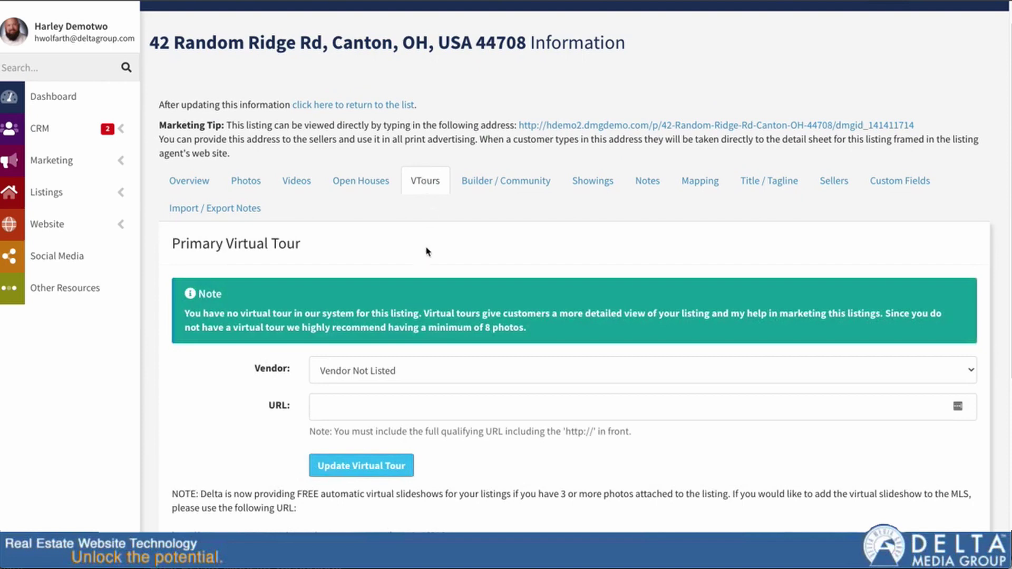
{"action": "scroll", "coordinate": [425, 251], "scroll_direction": "down", "scroll_amount": 3}
{"action": "scroll", "coordinate": [374, 255], "scroll_direction": "down", "scroll_amount": 3}
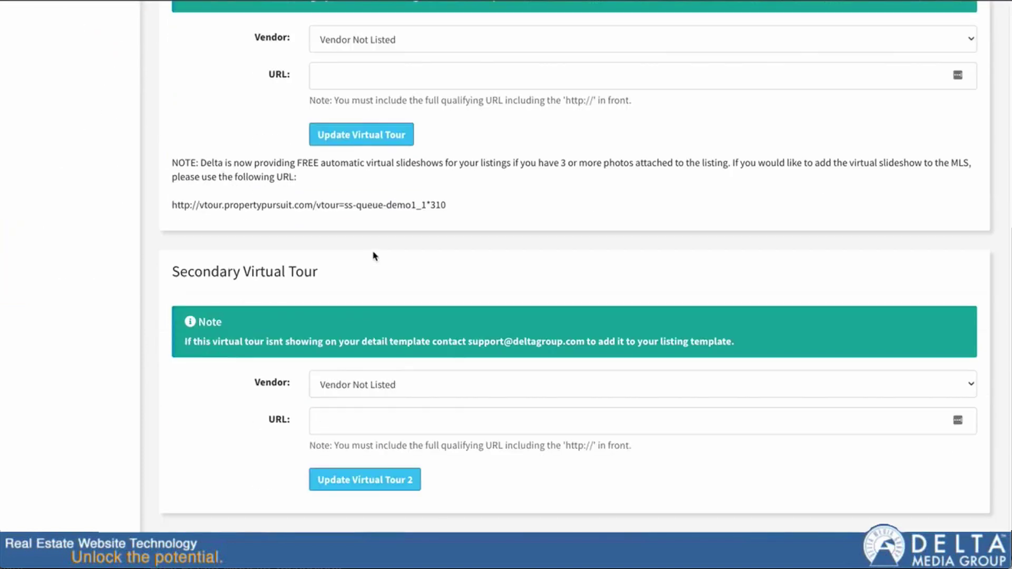
{"action": "scroll", "coordinate": [371, 270], "scroll_direction": "up", "scroll_amount": 3}
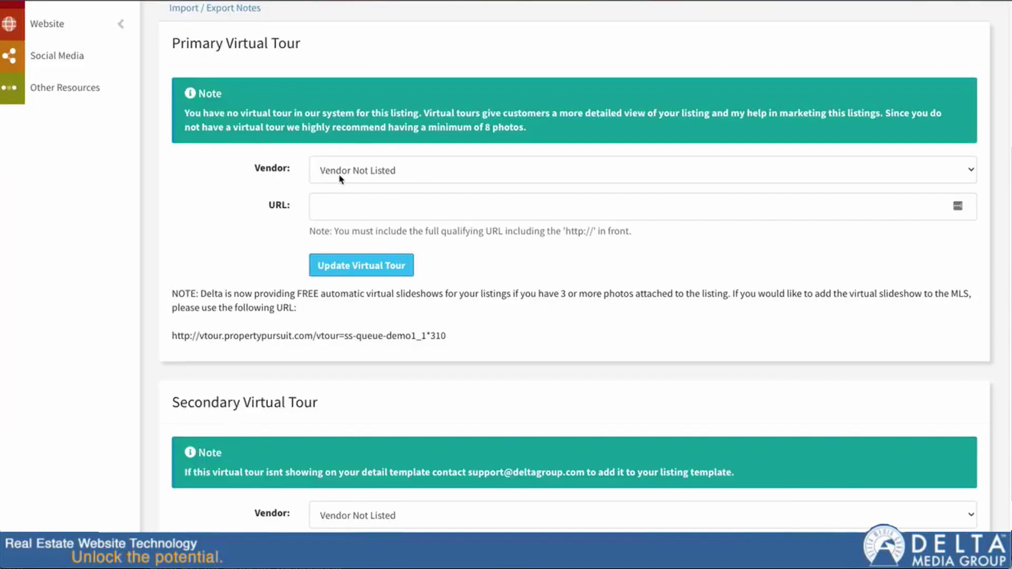
{"action": "left_click", "coordinate": [359, 212]}
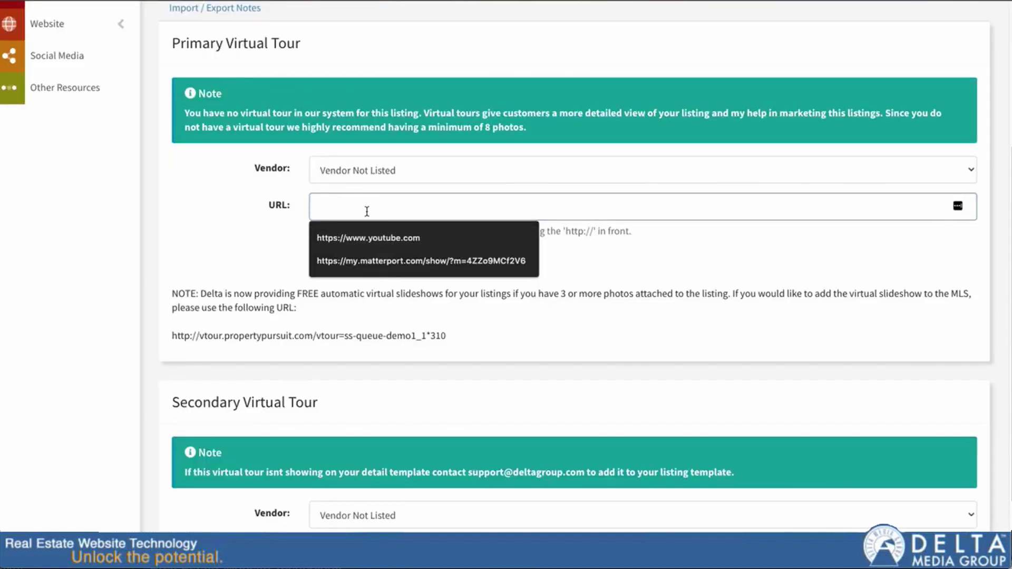
{"action": "left_click", "coordinate": [253, 229]}
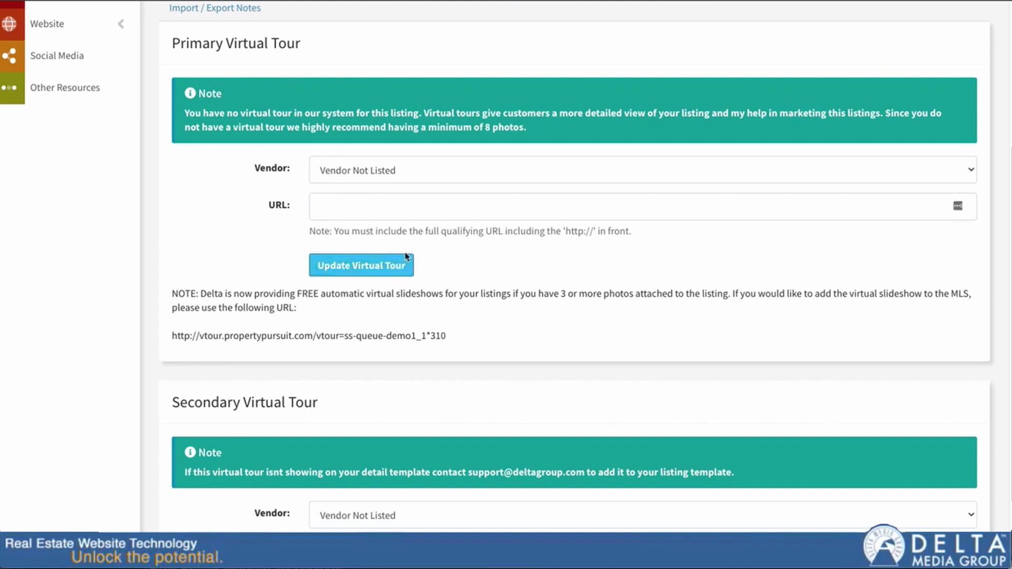
Step: Check the secondary virtual tour's URL field and the list of vendors available for the primary virtual tour
{"action": "scroll", "coordinate": [400, 438], "scroll_direction": "down", "scroll_amount": 2}
{"action": "left_click", "coordinate": [374, 457]}
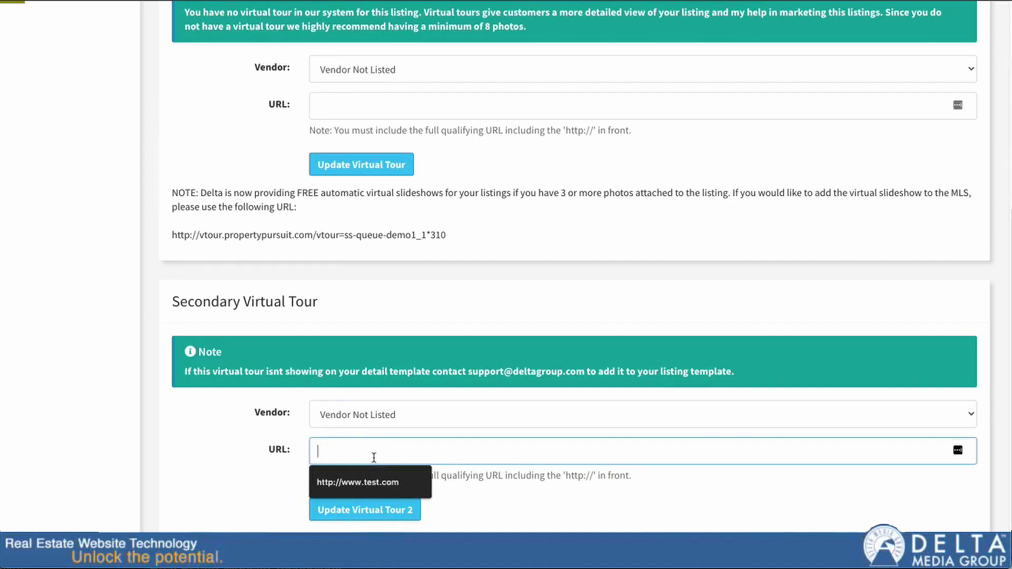
{"action": "scroll", "coordinate": [427, 190], "scroll_direction": "up", "scroll_amount": 5}
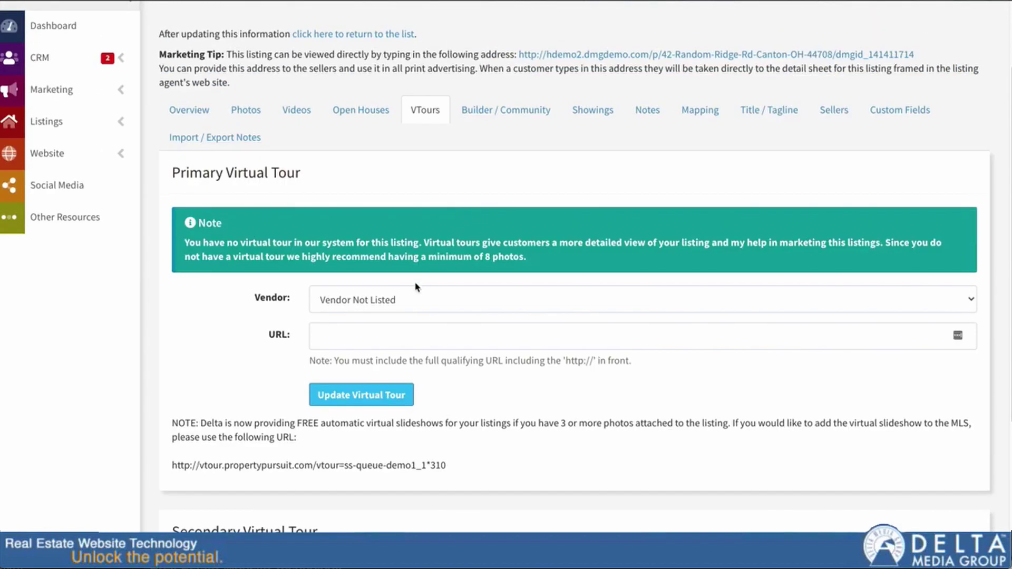
{"action": "left_click", "coordinate": [392, 302]}
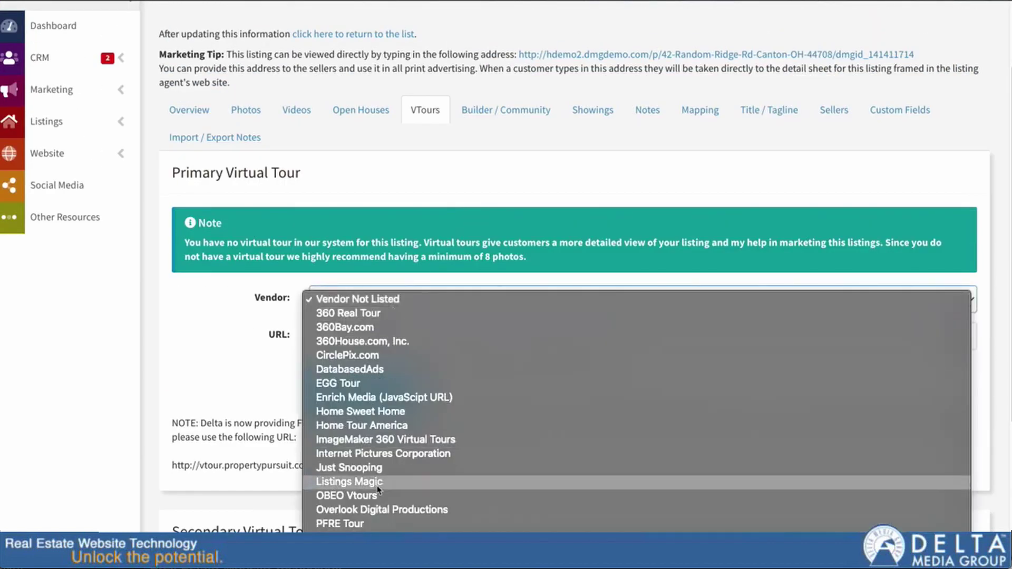
{"action": "left_click", "coordinate": [183, 315]}
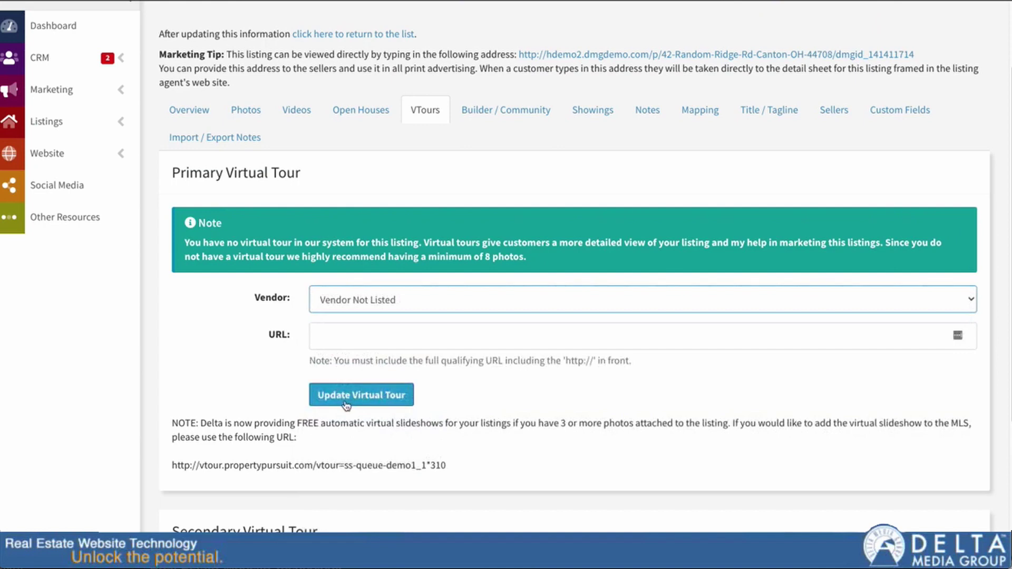
Step: Open the listing's Builder / Community section and check the Builder choices
{"action": "left_click", "coordinate": [518, 110]}
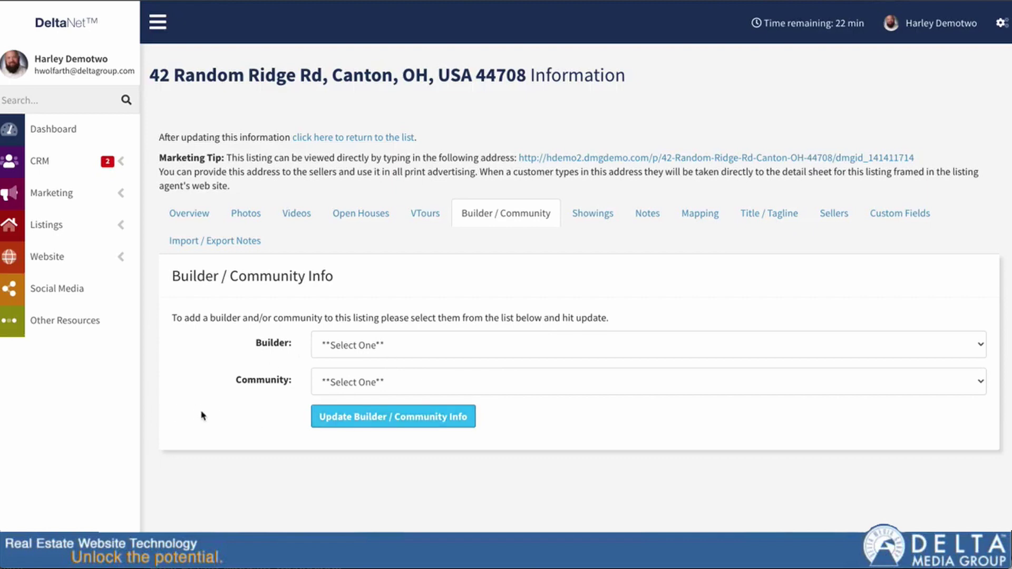
{"action": "left_click", "coordinate": [362, 337]}
{"action": "left_click", "coordinate": [305, 373]}
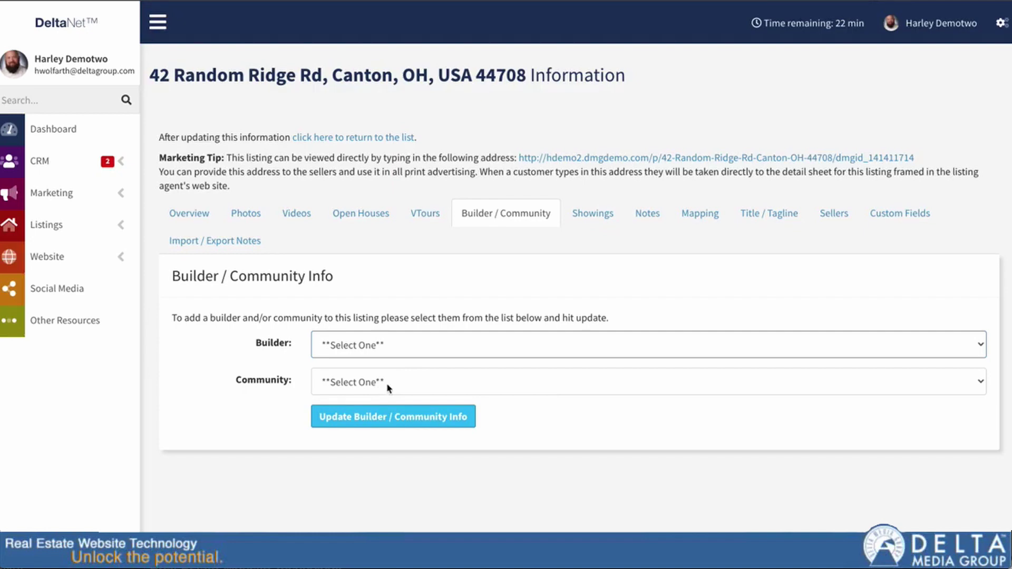
Step: Open the listing's Showings section and review the new showing form, trying its calendar event and Seller Report email options
{"action": "left_click", "coordinate": [596, 215]}
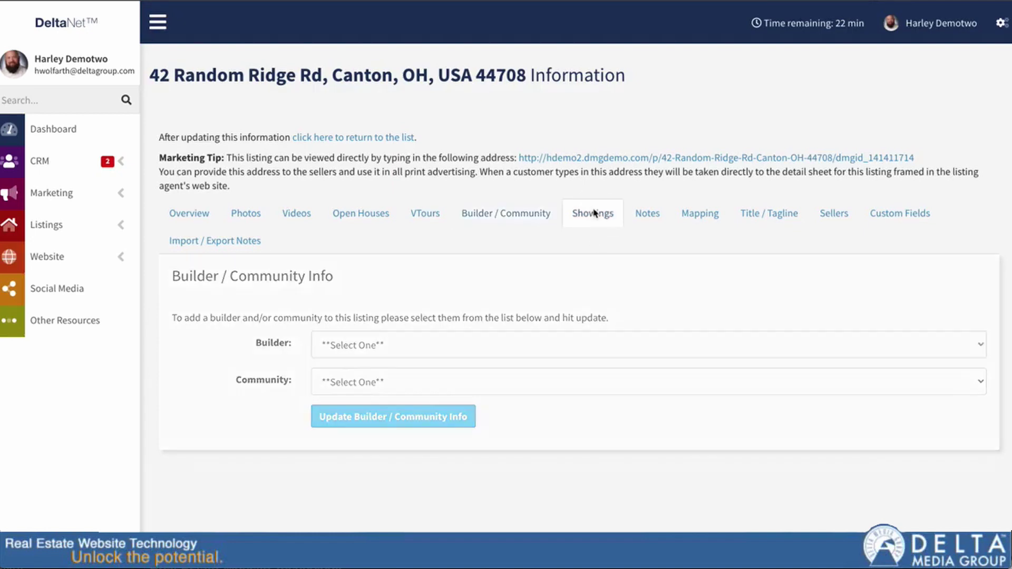
{"action": "scroll", "coordinate": [160, 372], "scroll_direction": "down", "scroll_amount": 3}
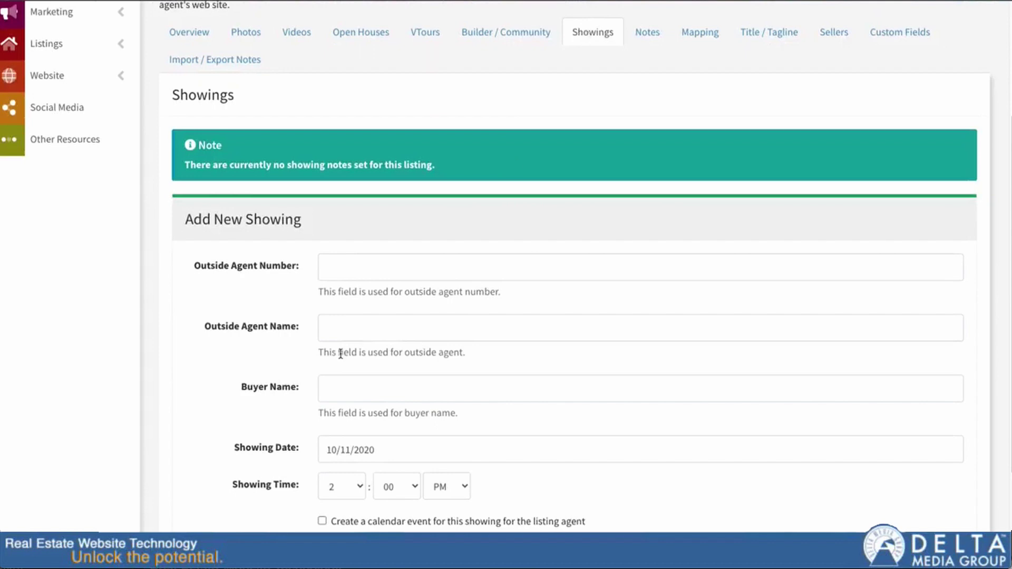
{"action": "scroll", "coordinate": [225, 338], "scroll_direction": "down", "scroll_amount": 3}
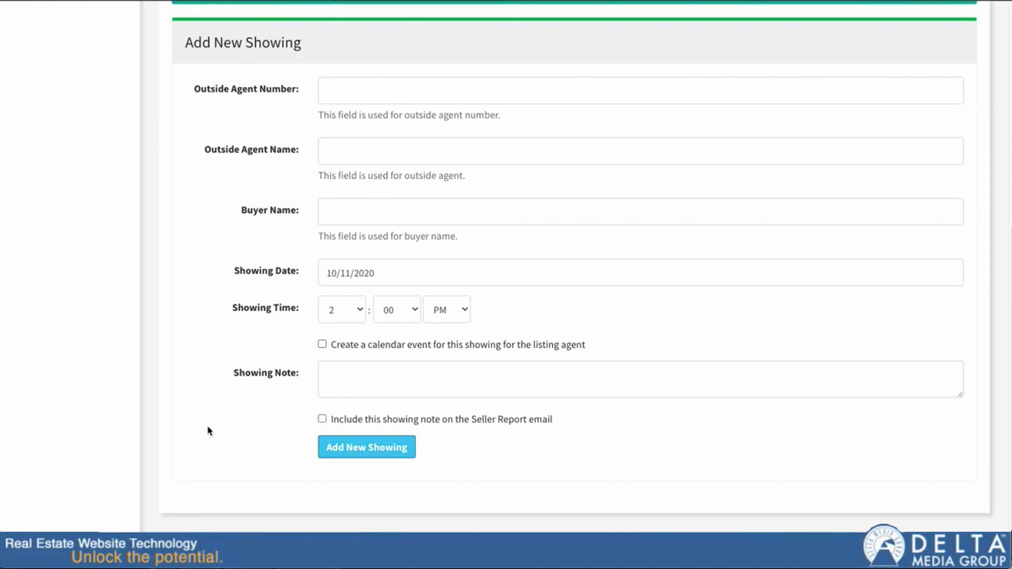
{"action": "left_click", "coordinate": [322, 419]}
{"action": "left_click", "coordinate": [322, 419]}
{"action": "left_click", "coordinate": [322, 344]}
{"action": "left_click", "coordinate": [322, 344]}
{"action": "left_click", "coordinate": [322, 419]}
Step: Open the listing's Notes section and turn on including the new note on the Seller Report email
{"action": "scroll", "coordinate": [598, 445], "scroll_direction": "up", "scroll_amount": 5}
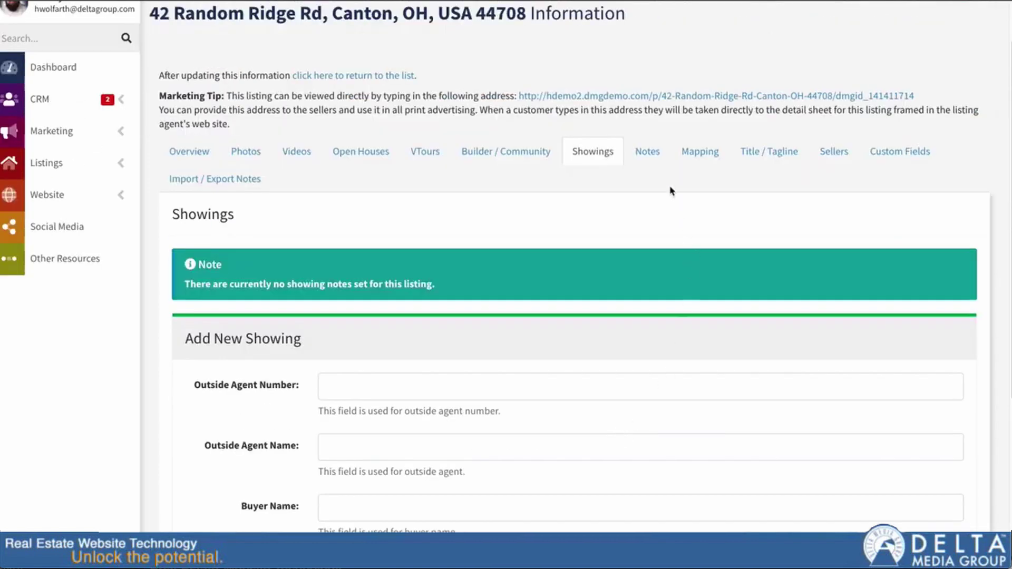
{"action": "left_click", "coordinate": [648, 153]}
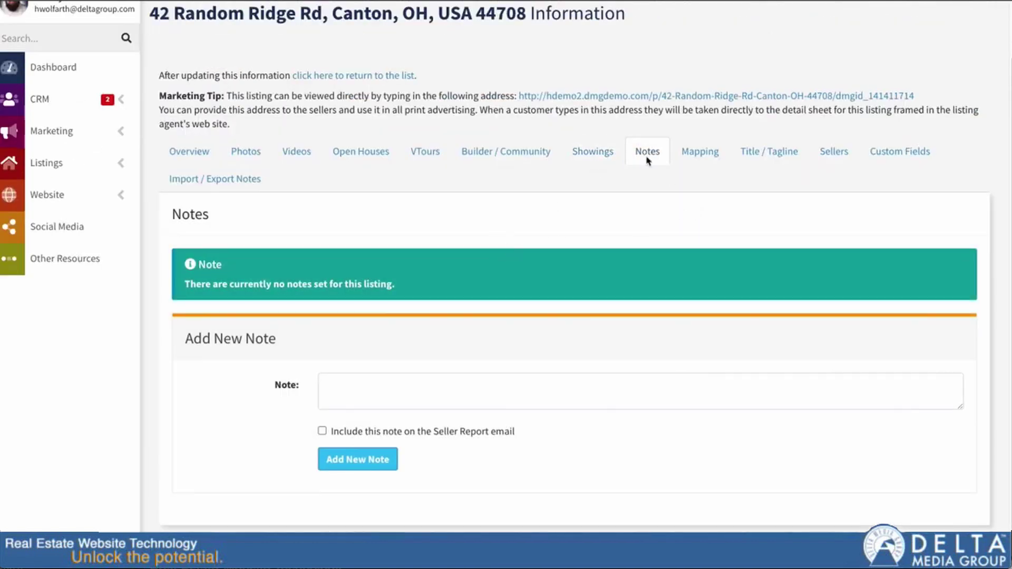
{"action": "scroll", "coordinate": [366, 254], "scroll_direction": "down", "scroll_amount": 1}
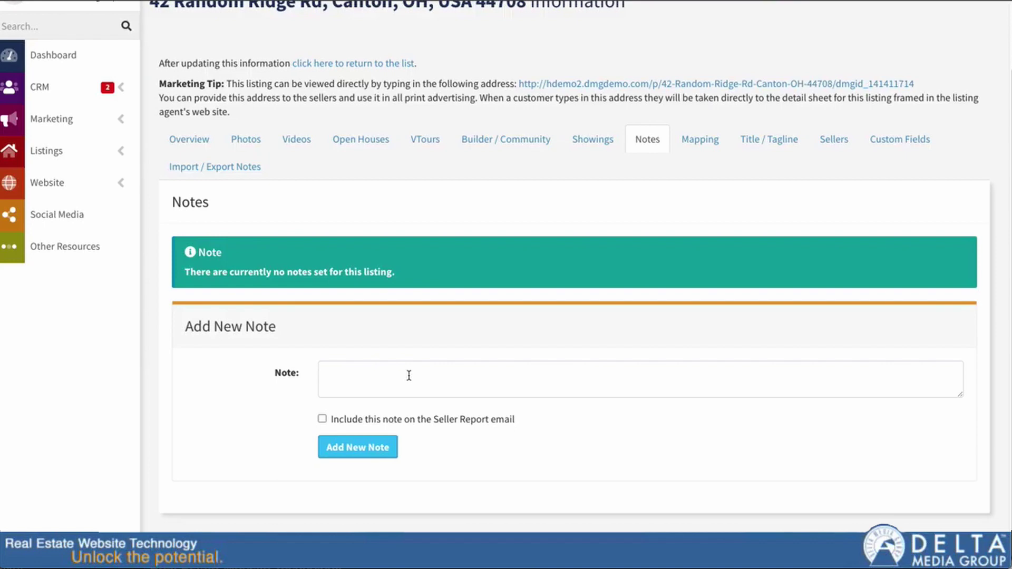
{"action": "left_click", "coordinate": [351, 369]}
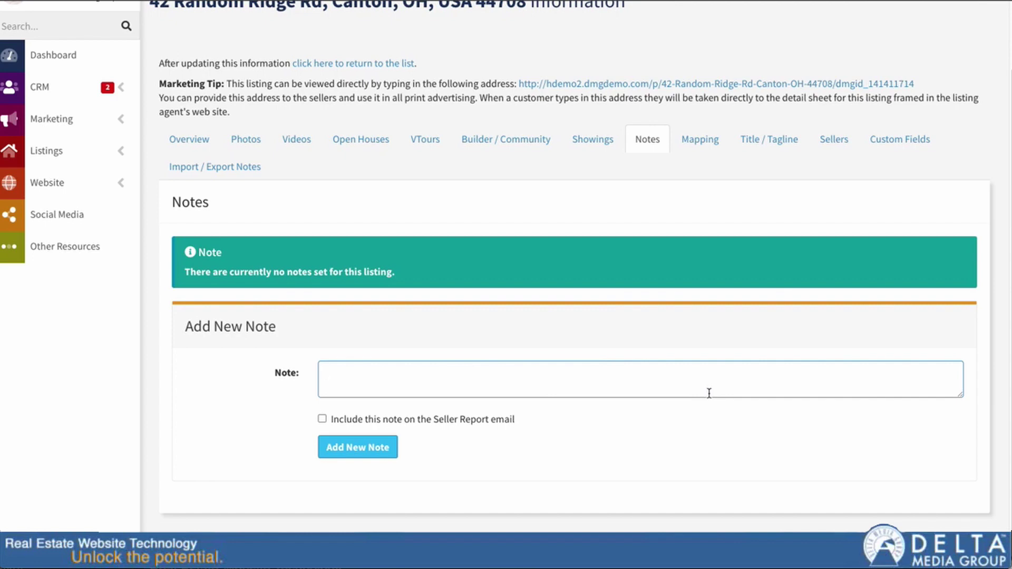
{"action": "left_click", "coordinate": [322, 419]}
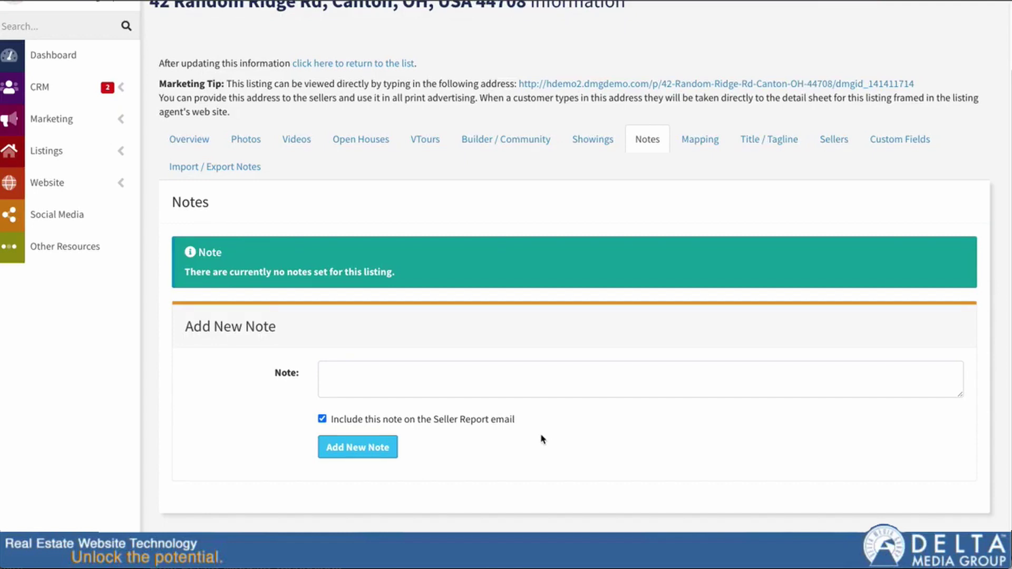
Step: Open the listing's Mapping section and check the link for reporting a wrong map position
{"action": "left_click", "coordinate": [704, 145]}
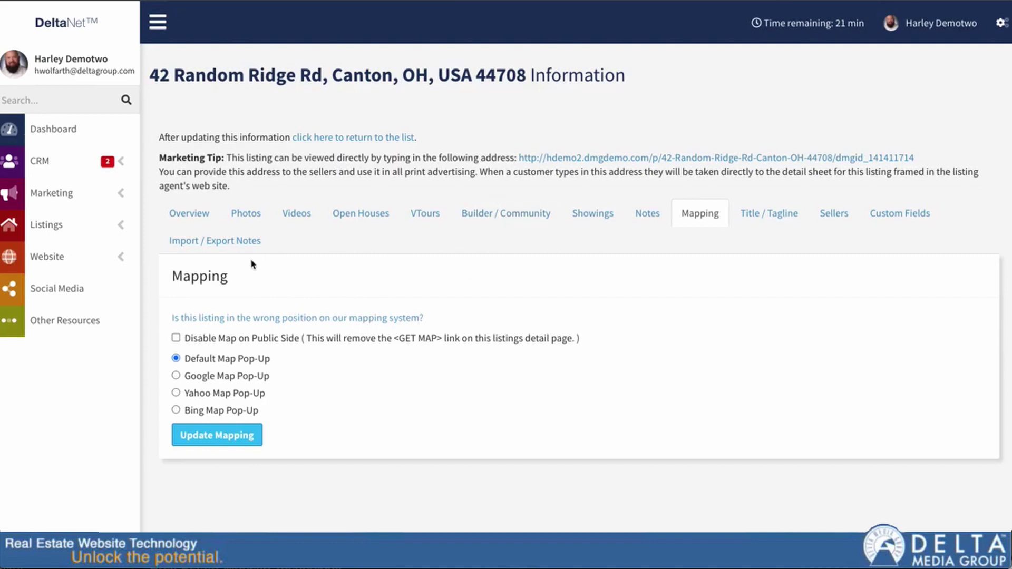
{"action": "left_click", "coordinate": [252, 319]}
Step: Open the listing's Title / Tagline section and review the Tagline, Title and Name fields
{"action": "left_click", "coordinate": [770, 215]}
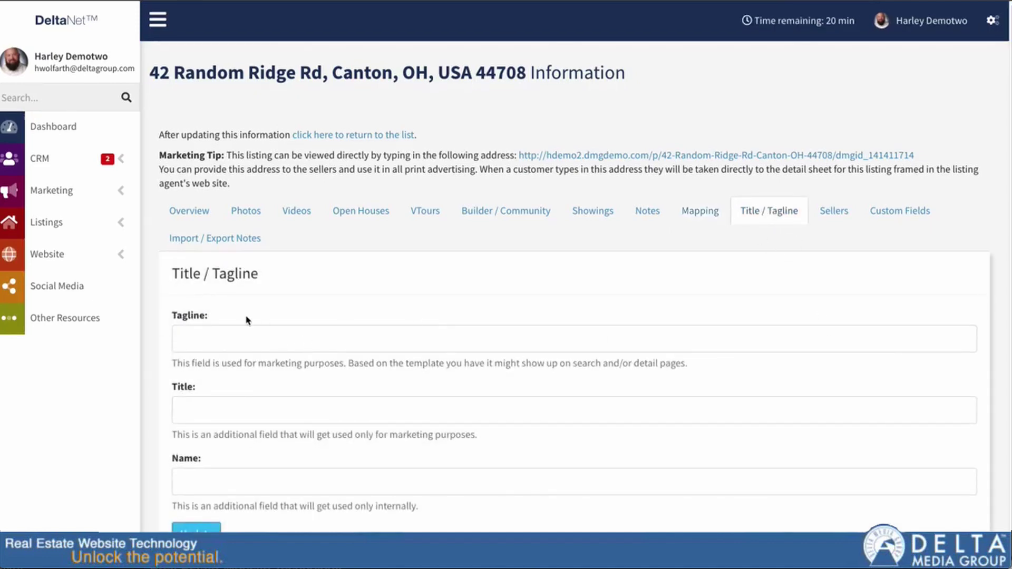
{"action": "left_click", "coordinate": [219, 337]}
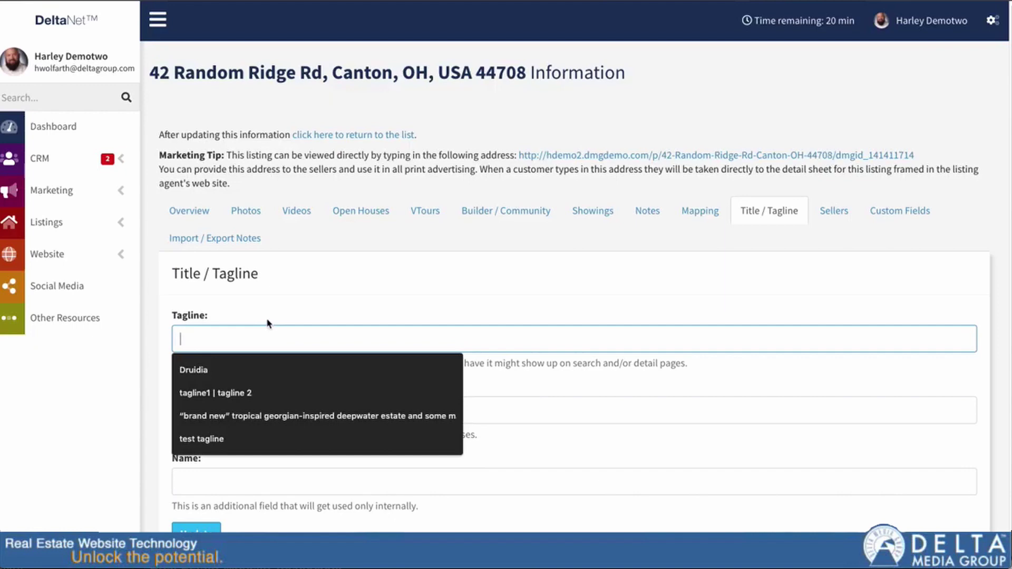
{"action": "left_click", "coordinate": [281, 323]}
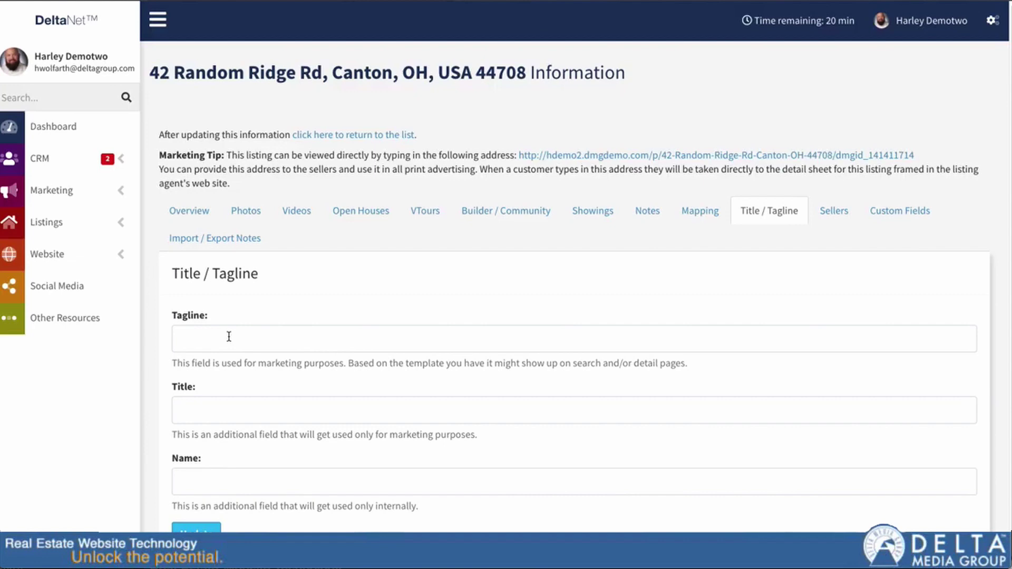
{"action": "left_click", "coordinate": [182, 337]}
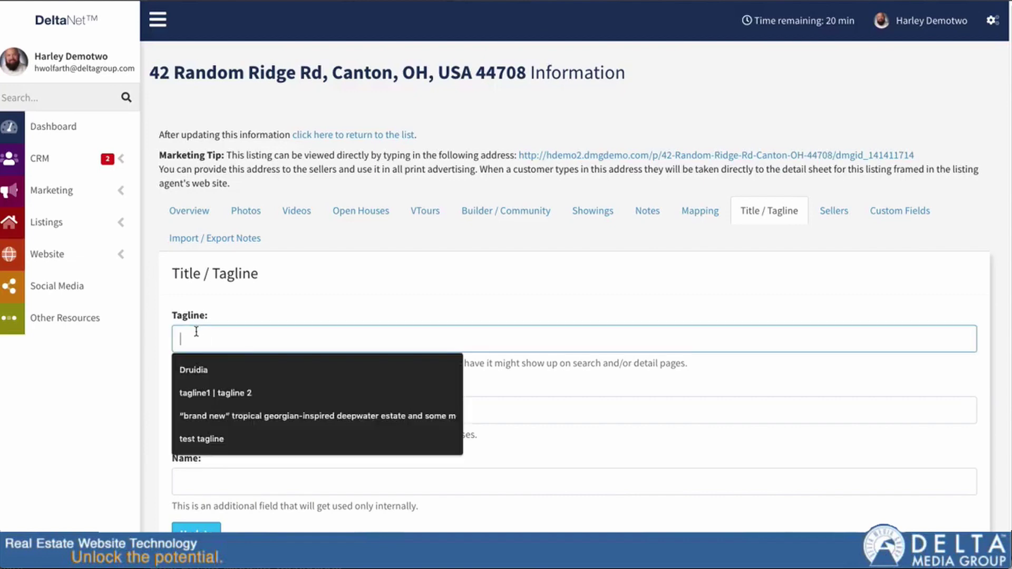
{"action": "left_click", "coordinate": [164, 340]}
{"action": "left_click", "coordinate": [192, 411]}
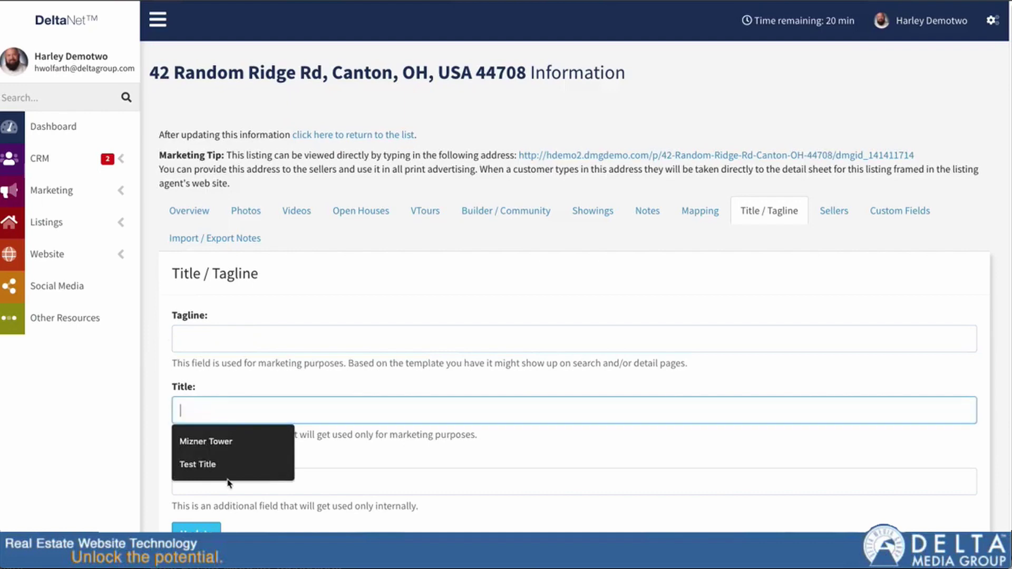
{"action": "left_click", "coordinate": [330, 488]}
{"action": "left_click", "coordinate": [168, 454]}
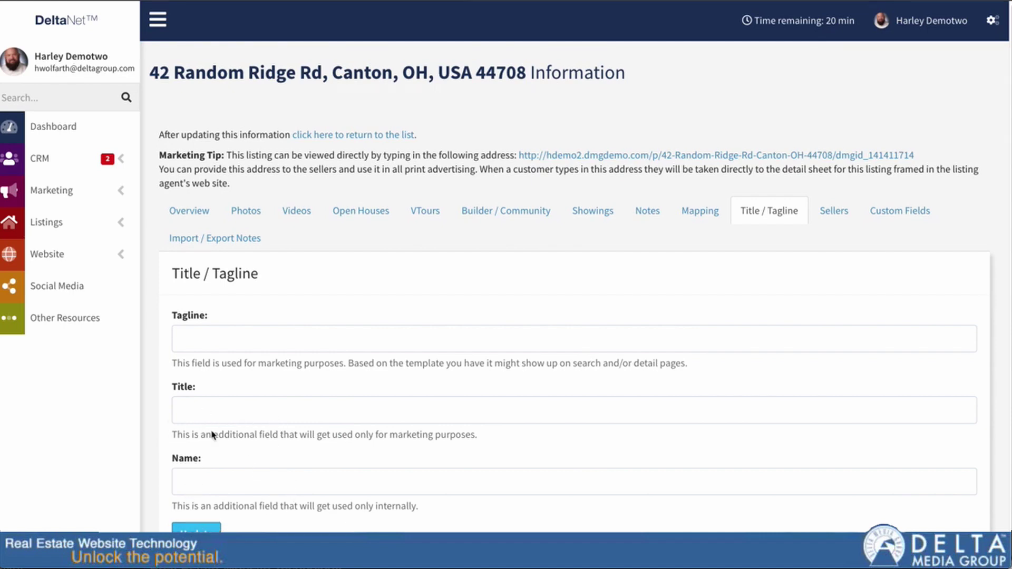
Step: Open the listing's Sellers section and add a seller by searching for the contact's first name and picking the matching contact
{"action": "left_click", "coordinate": [835, 220]}
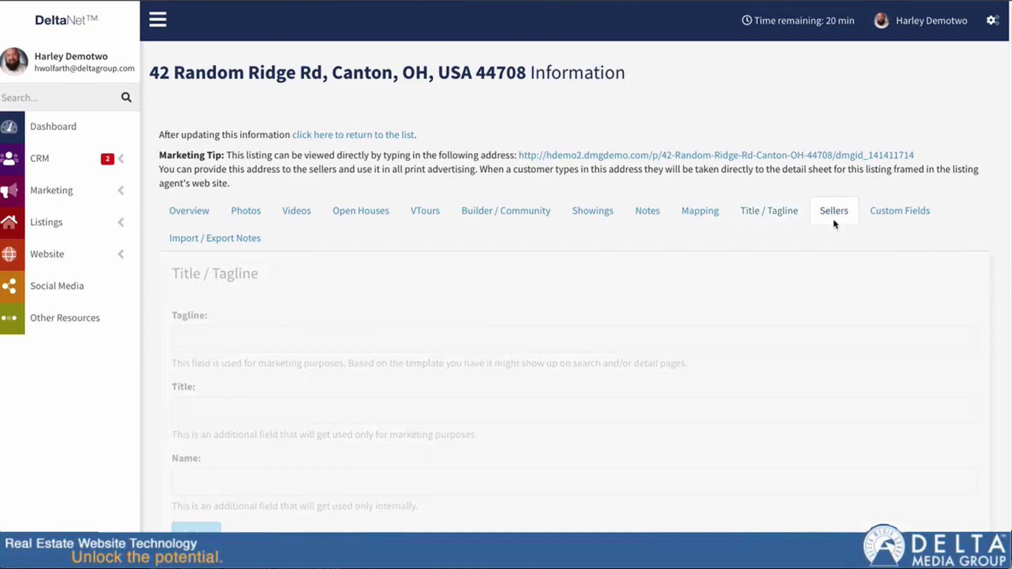
{"action": "left_click", "coordinate": [407, 346]}
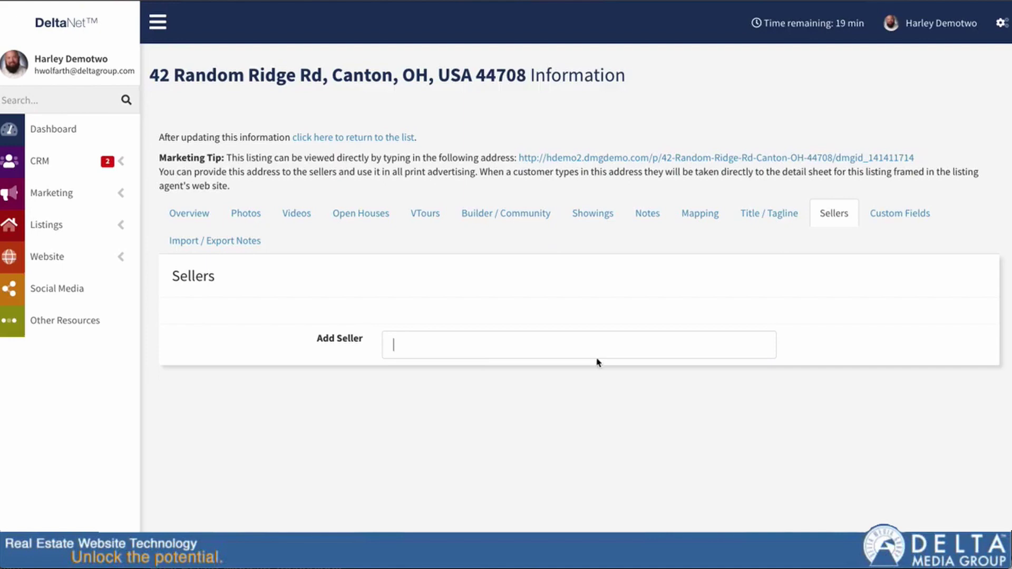
{"action": "type", "text": "harley"}
{"action": "left_click", "coordinate": [428, 378]}
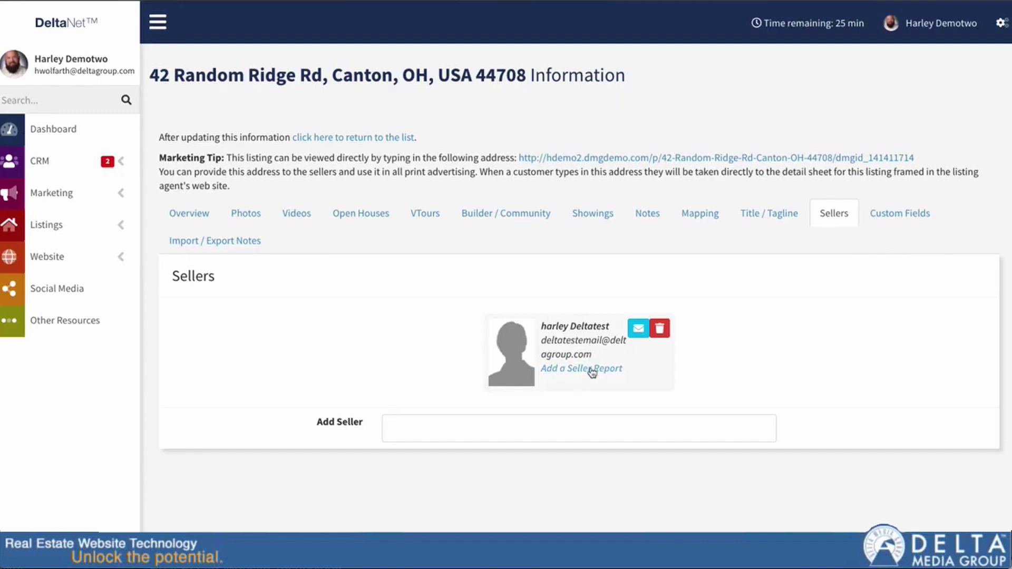
Step: Review the listing's Custom Fields and Import / Export Notes sections before returning to its Overview
{"action": "left_click", "coordinate": [908, 214]}
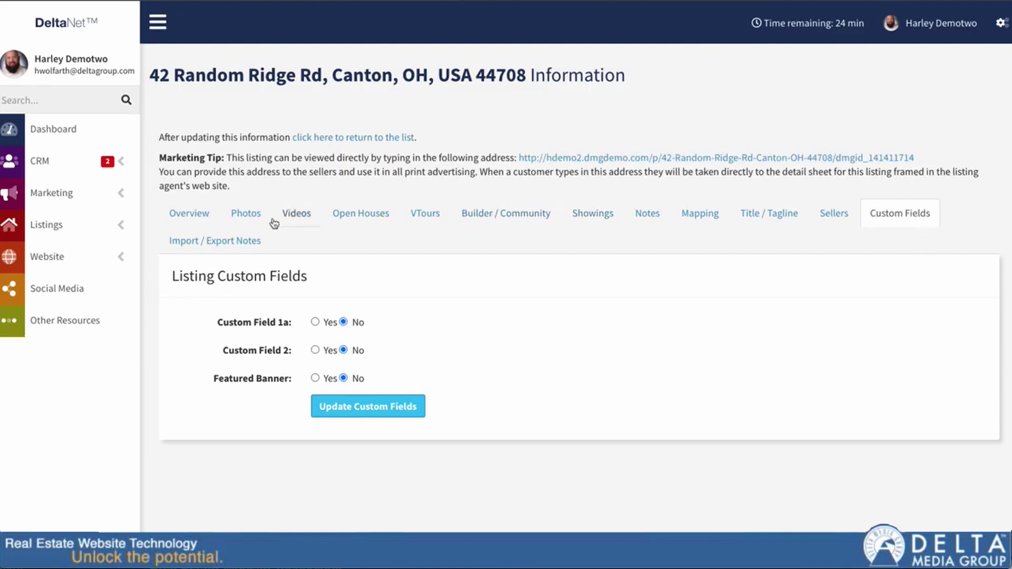
{"action": "left_click", "coordinate": [212, 242]}
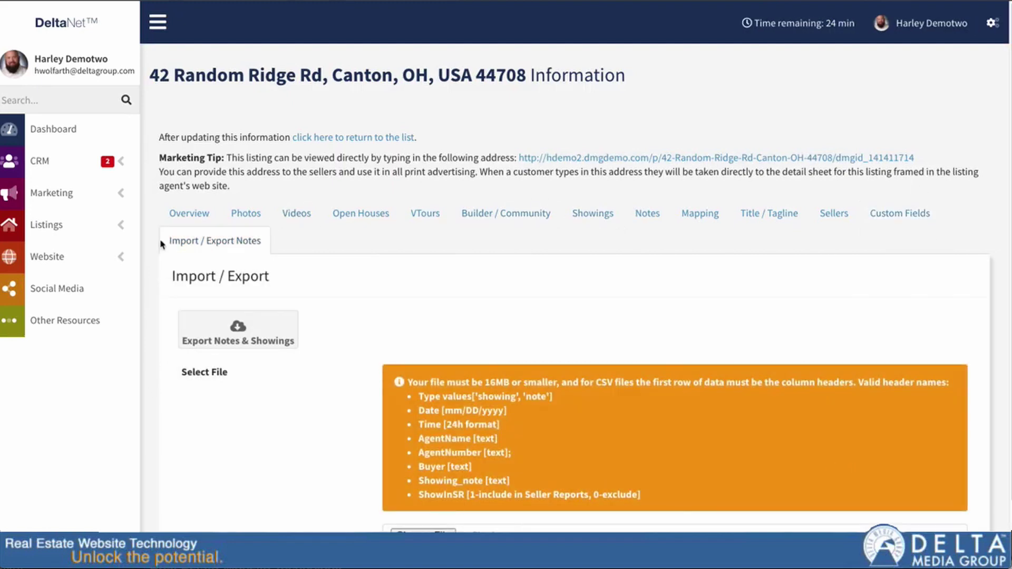
{"action": "scroll", "coordinate": [356, 269], "scroll_direction": "down", "scroll_amount": 2}
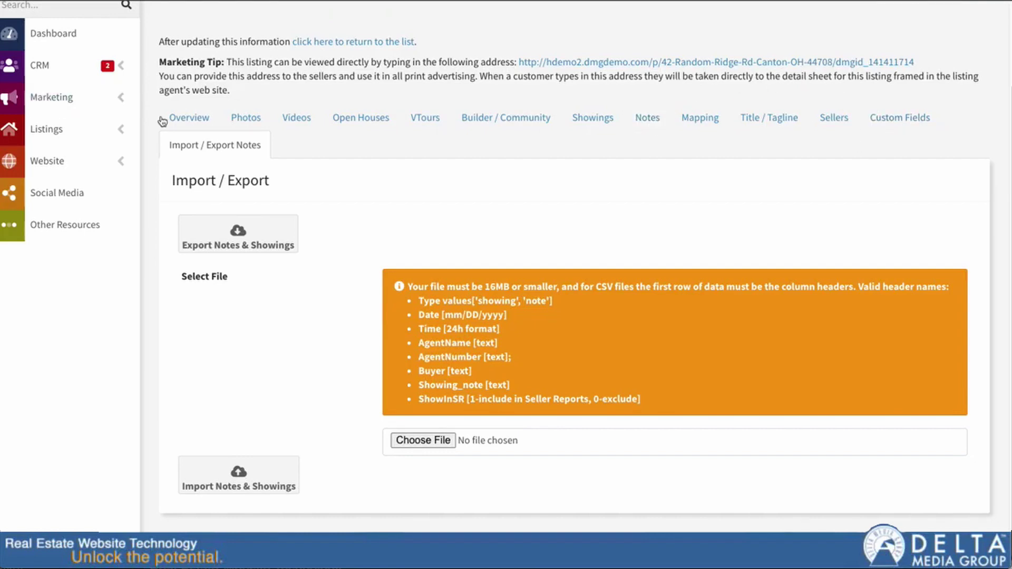
{"action": "left_click", "coordinate": [188, 123]}
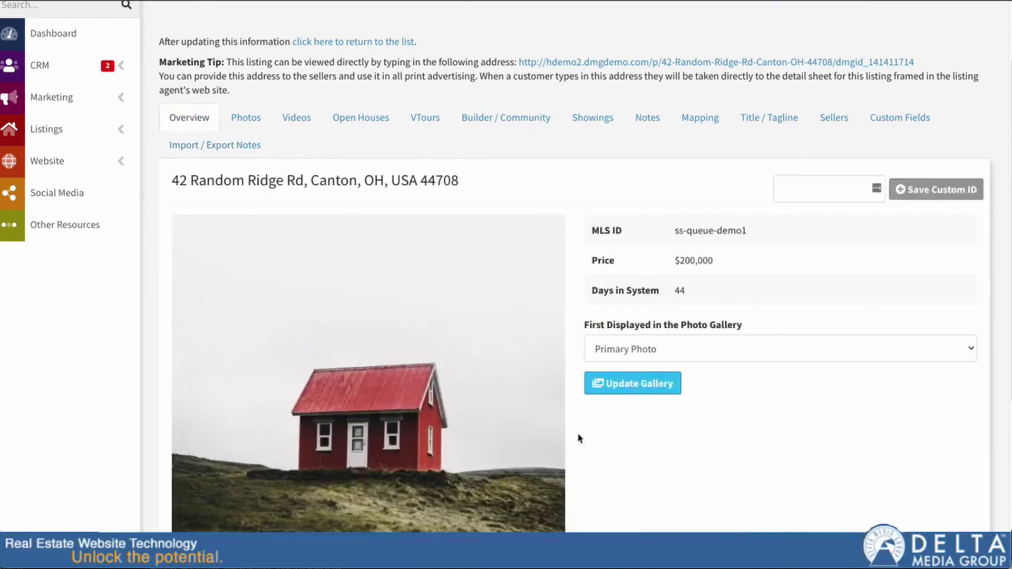